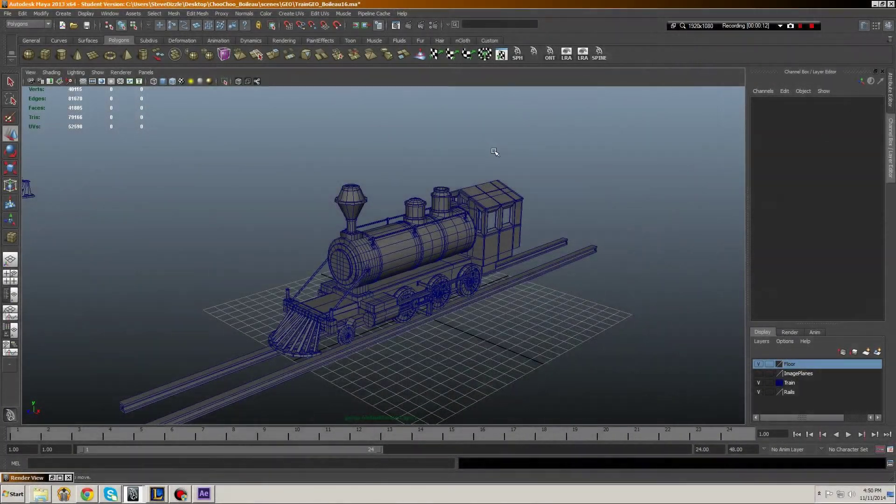
# Create a polygon plane and scale it up into a large floor beneath the train and rails
pyautogui.keyDown('alt'); pyautogui.moveTo(350, 135); pyautogui.dragTo(440, 169); pyautogui.keyUp('alt')
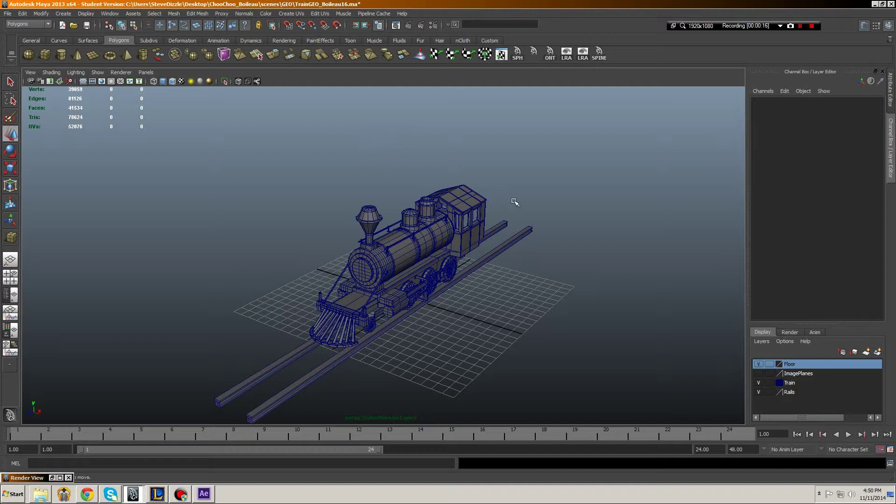
pyautogui.keyDown('alt'); pyautogui.moveTo(386, 201); pyautogui.dragTo(385, 201); pyautogui.keyUp('alt')
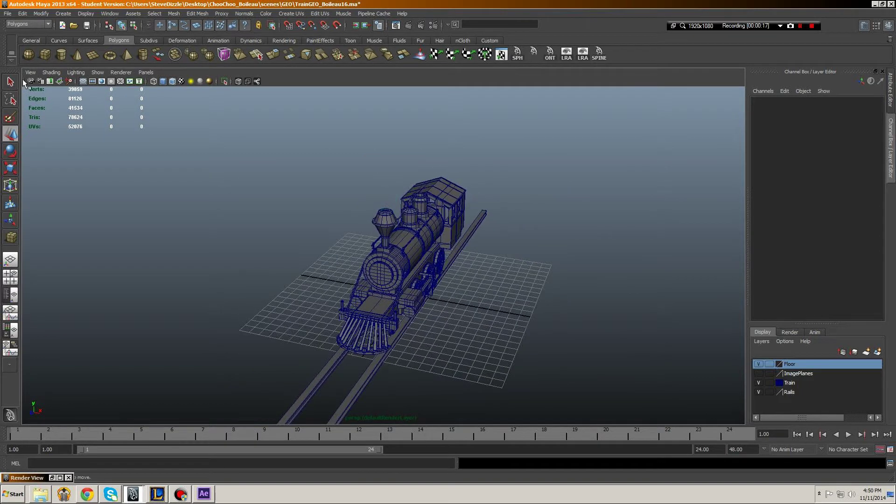
pyautogui.keyDown('alt'); pyautogui.moveTo(186, 132); pyautogui.dragTo(486, 313); pyautogui.keyUp('alt')
pyautogui.click(93, 55)
pyautogui.press('r')
pyautogui.keyDown('alt'); pyautogui.moveTo(504, 340); pyautogui.dragTo(472, 240, button='right'); pyautogui.keyUp('alt')
pyautogui.moveTo(447, 276); pyautogui.dragTo(590, 239)
pyautogui.keyDown('alt'); pyautogui.moveTo(552, 194); pyautogui.dragTo(439, 208); pyautogui.keyUp('alt')
# Extrude the floor plane's two back edges upward to form two tall walls behind the train
pyautogui.rightClick(439, 208)
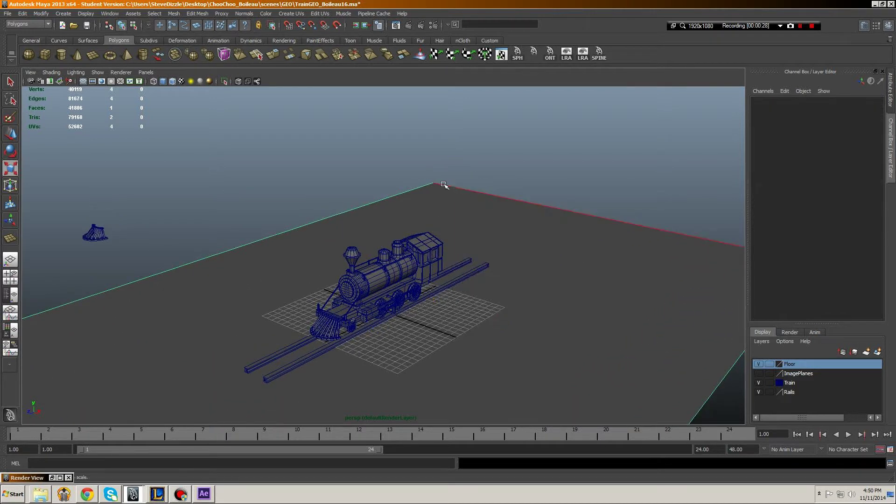
pyautogui.moveTo(398, 168); pyautogui.dragTo(450, 191)
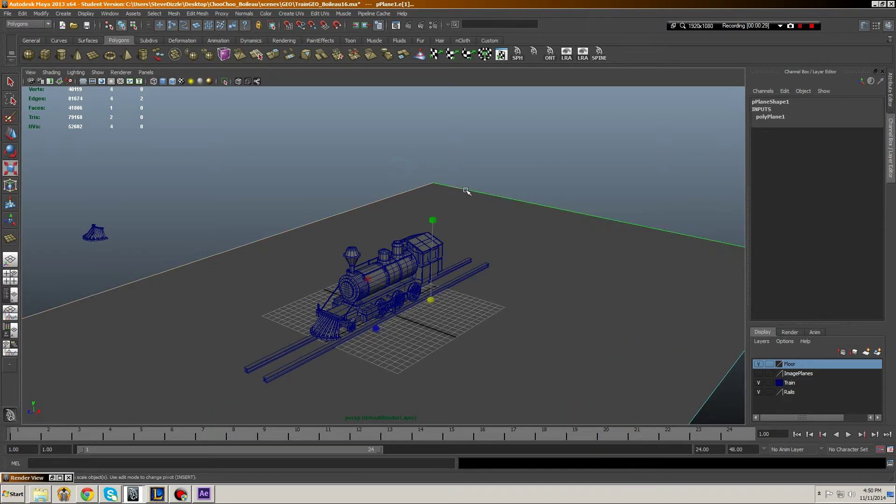
pyautogui.click(197, 14)
pyautogui.click(204, 37)
pyautogui.moveTo(250, 184); pyautogui.dragTo(250, 117)
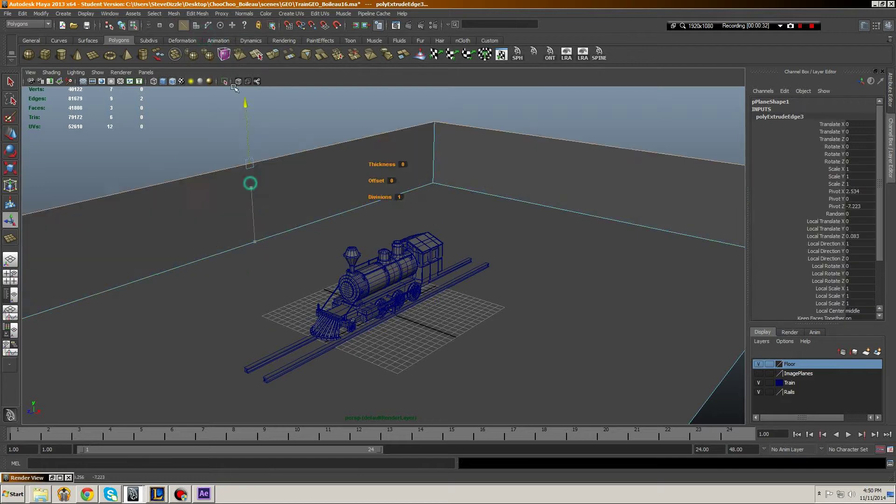
# Bevel the three edges meeting in the inner corner of the floor and walls, using 12 segments
pyautogui.keyDown('alt'); pyautogui.moveTo(485, 234); pyautogui.dragTo(473, 199); pyautogui.keyUp('alt')
pyautogui.moveTo(473, 199); pyautogui.dragTo(452, 96, button='middle')
pyautogui.keyDown('alt'); pyautogui.moveTo(452, 96); pyautogui.dragTo(436, 224, button='right'); pyautogui.keyUp('alt')
pyautogui.click(414, 219)
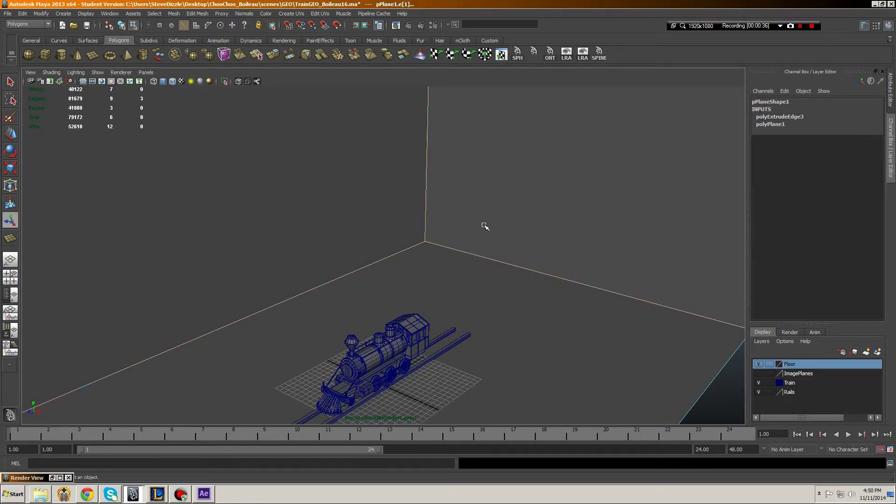
pyautogui.press('f')
pyautogui.click(197, 14)
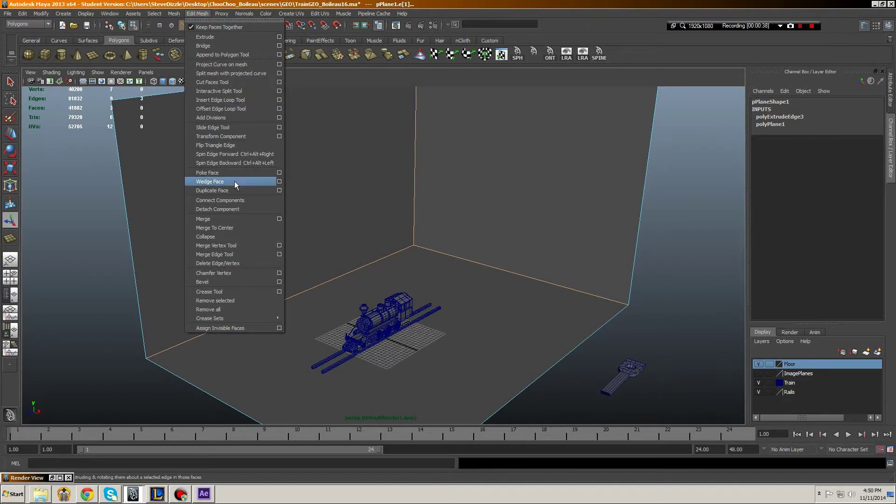
pyautogui.click(221, 281)
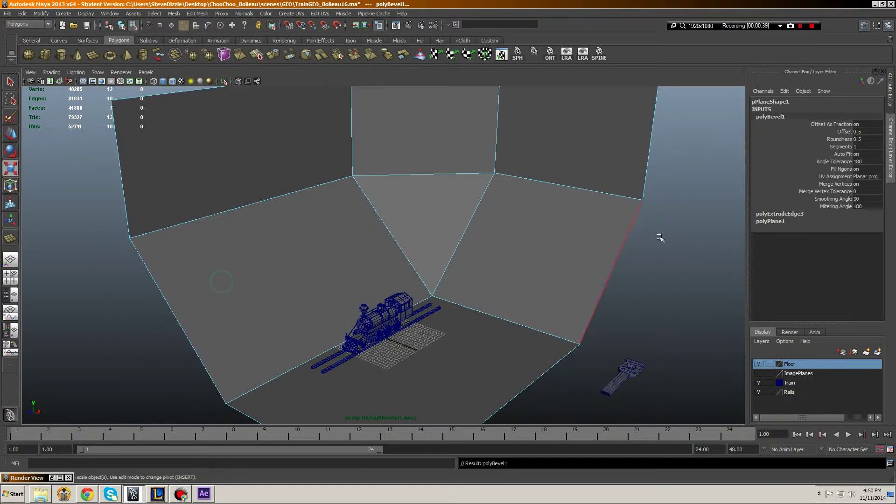
pyautogui.click(842, 147)
pyautogui.moveTo(504, 200); pyautogui.dragTo(528, 201, button='middle')
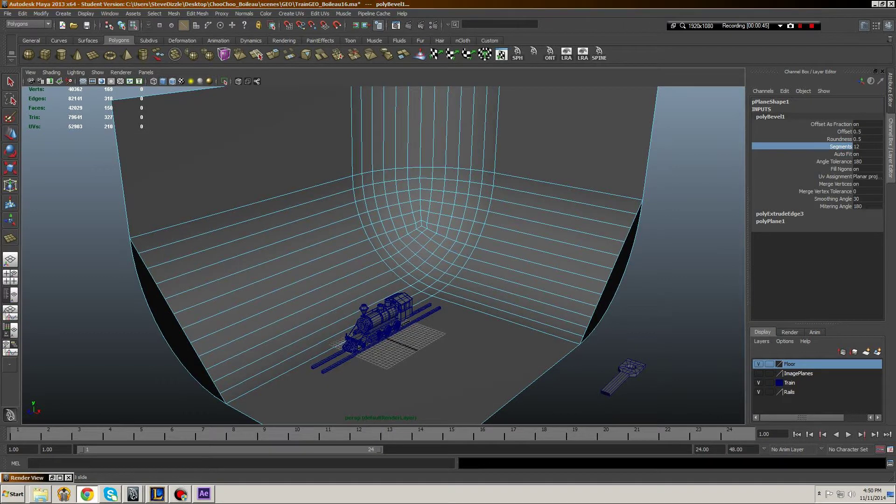
# Delete the three cap faces that close off the open ends of the beveled backdrop
pyautogui.keyDown('alt'); pyautogui.moveTo(530, 210); pyautogui.dragTo(545, 248); pyautogui.keyUp('alt')
pyautogui.rightClick(608, 290)
pyautogui.click(609, 311)
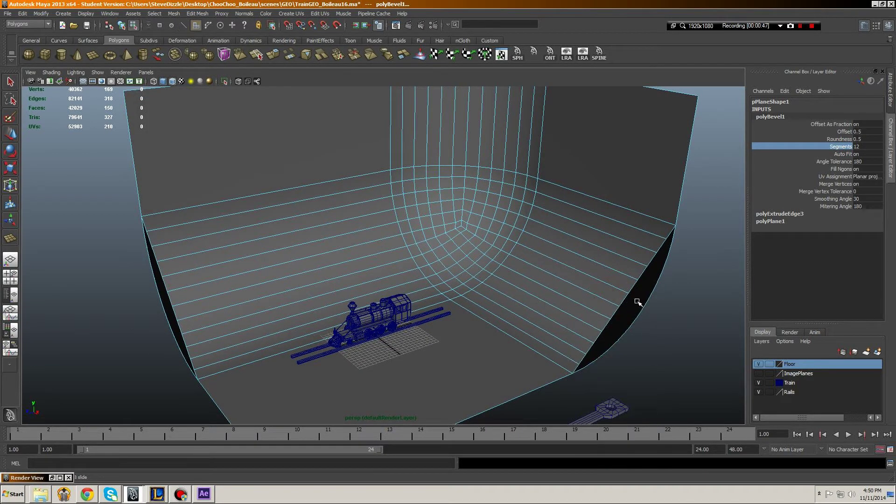
pyautogui.click(631, 302)
pyautogui.keyDown('alt'); pyautogui.moveTo(233, 294); pyautogui.dragTo(280, 150); pyautogui.keyUp('alt')
pyautogui.keyDown('shift'); pyautogui.click(394, 204); pyautogui.keyUp('shift')
pyautogui.keyDown('alt'); pyautogui.moveTo(394, 204); pyautogui.dragTo(329, 155); pyautogui.keyUp('alt')
pyautogui.press('Delete')
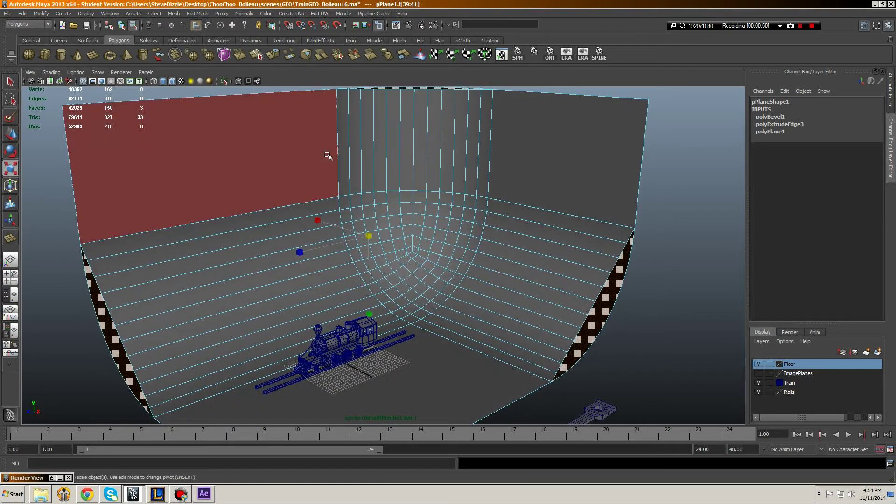
# Scale the whole backdrop uniformly to about 2.094 and move it along X to about -10.334
pyautogui.keyDown('alt'); pyautogui.moveTo(348, 187); pyautogui.dragTo(423, 231); pyautogui.keyUp('alt')
pyautogui.rightClick(428, 235)
pyautogui.click(453, 223)
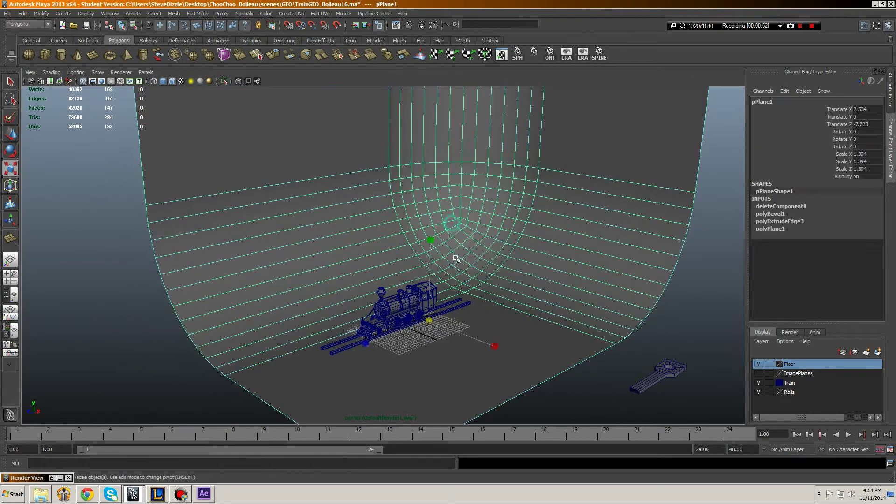
pyautogui.keyDown('alt'); pyautogui.moveTo(456, 256); pyautogui.dragTo(566, 276); pyautogui.keyUp('alt')
pyautogui.press('w')
pyautogui.moveTo(476, 339); pyautogui.dragTo(468, 336)
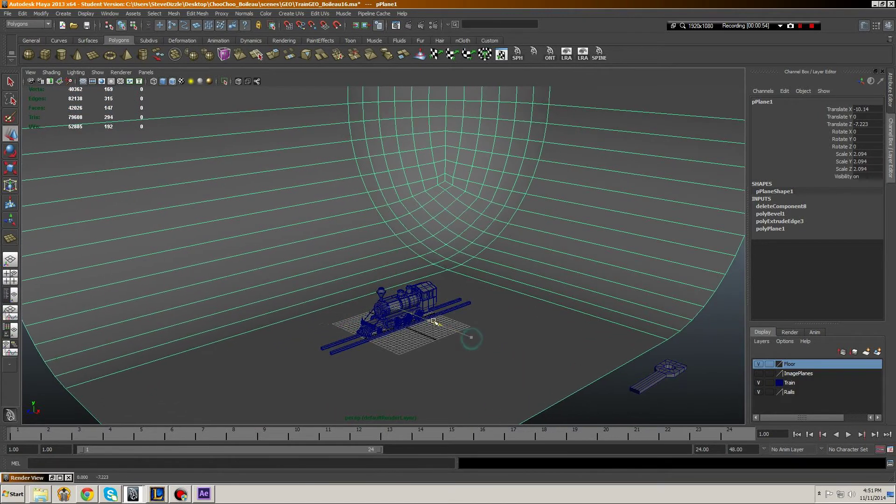
pyautogui.keyDown('alt'); pyautogui.moveTo(430, 255); pyautogui.dragTo(486, 226); pyautogui.keyUp('alt')
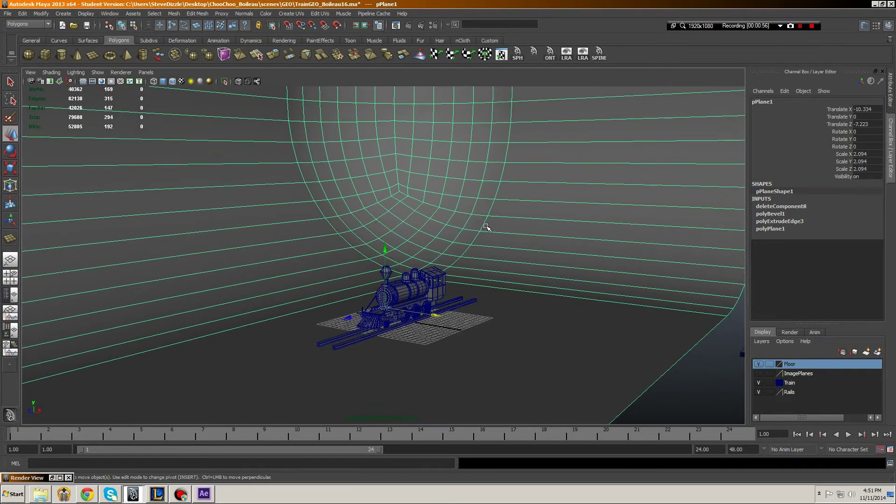
pyautogui.click(668, 391)
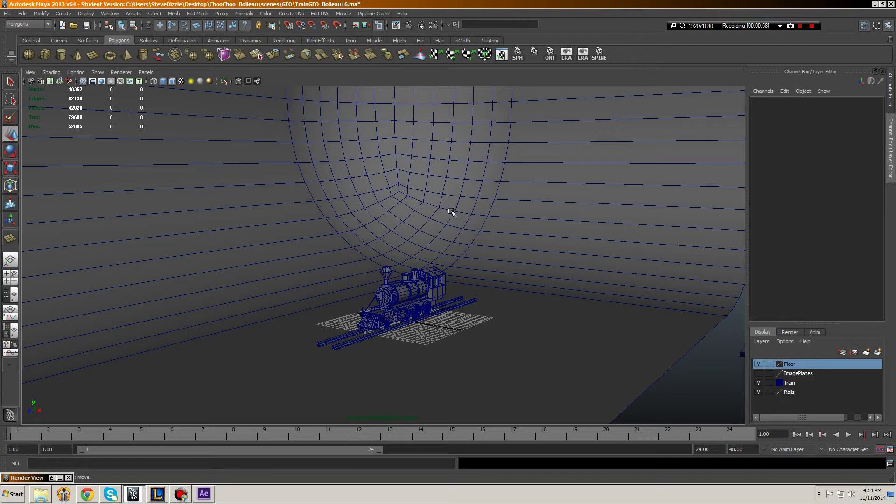
# Select all objects in the scene, including the train, rails and backdrop
pyautogui.keyDown('alt'); pyautogui.moveTo(438, 179); pyautogui.dragTo(390, 189); pyautogui.keyUp('alt')
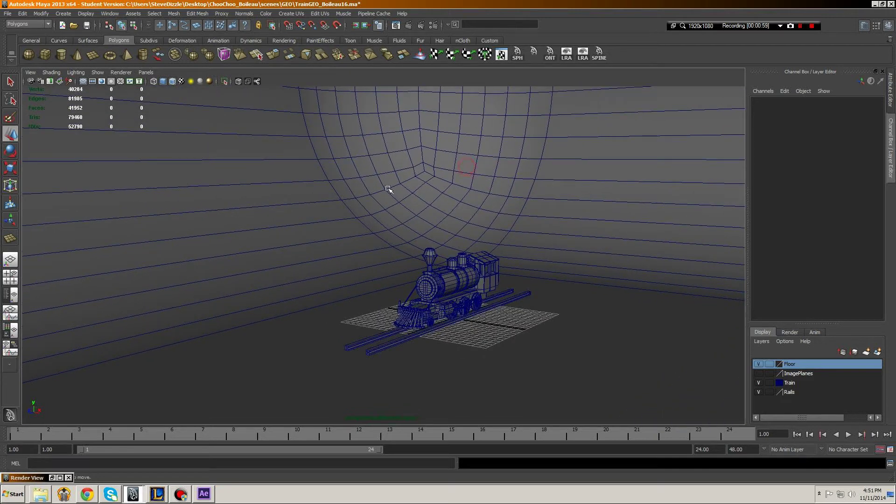
pyautogui.click(22, 13)
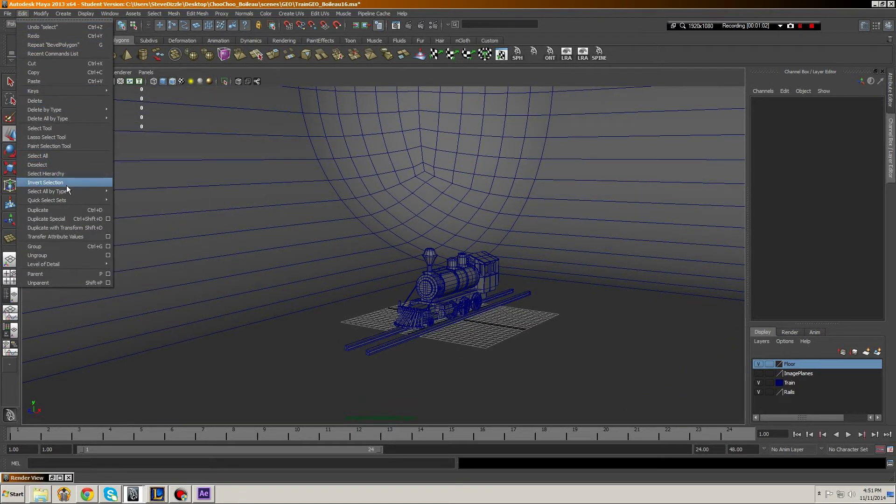
pyautogui.click(51, 156)
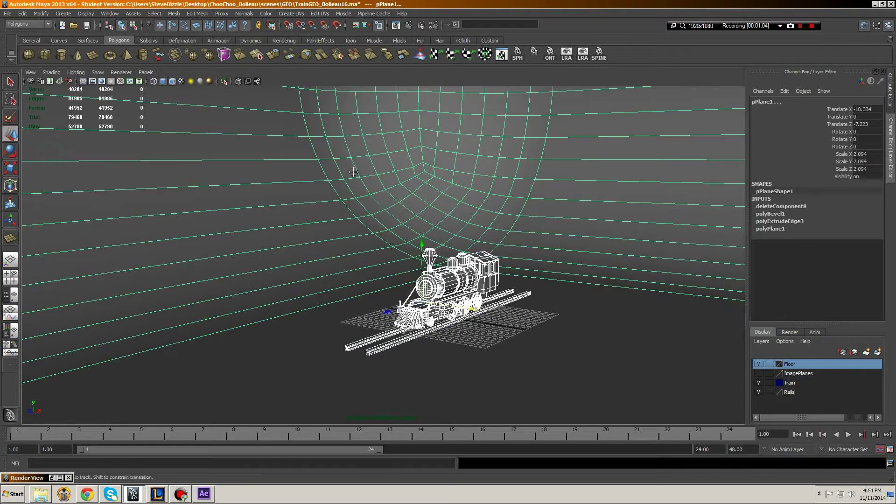
pyautogui.keyDown('alt'); pyautogui.moveTo(327, 154); pyautogui.dragTo(480, 204); pyautogui.keyUp('alt')
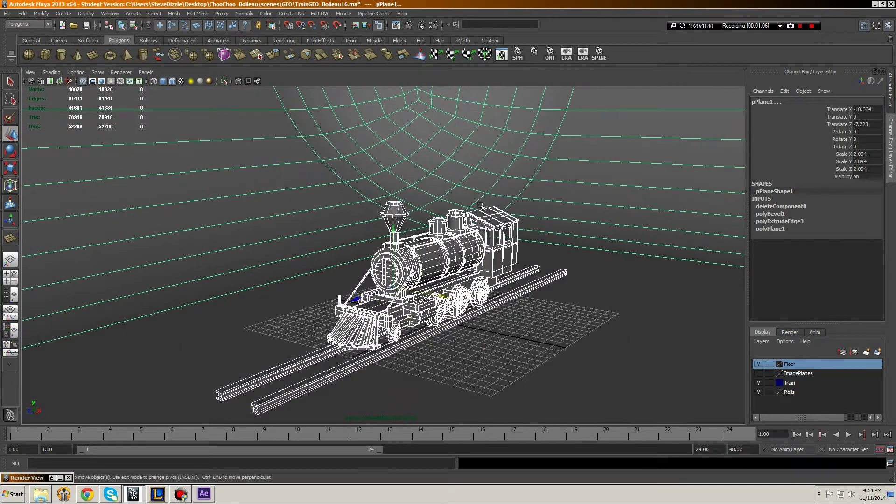
# Delete the existing render layer layer1
pyautogui.click(790, 333)
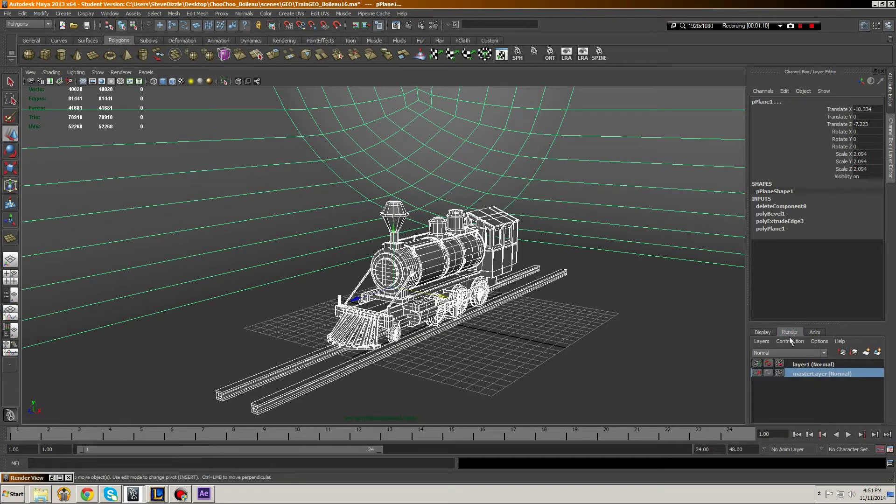
pyautogui.rightClick(802, 364)
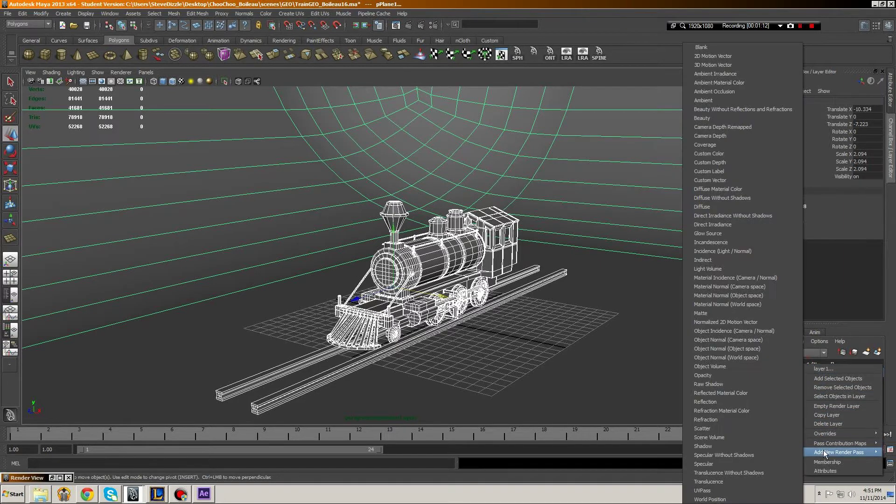
pyautogui.click(833, 425)
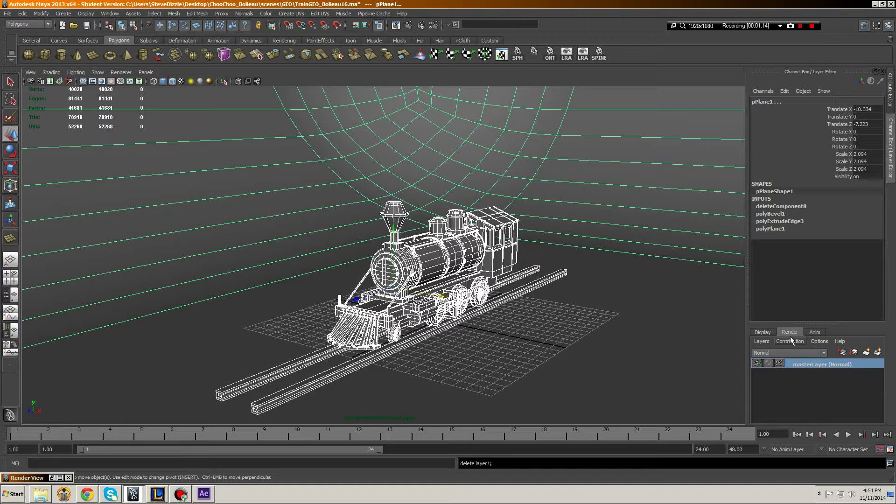
# Create a new render layer from the selected objects and apply the Occlusion preset to its attributes
pyautogui.click(878, 353)
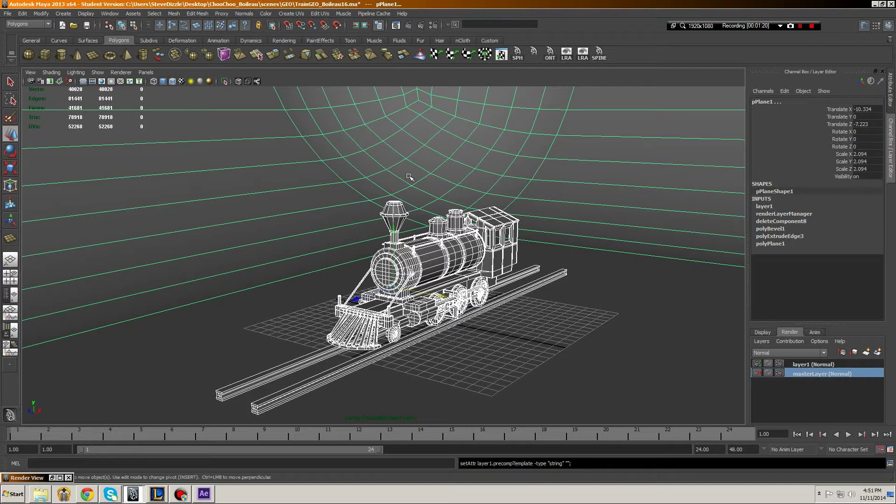
pyautogui.click(806, 366)
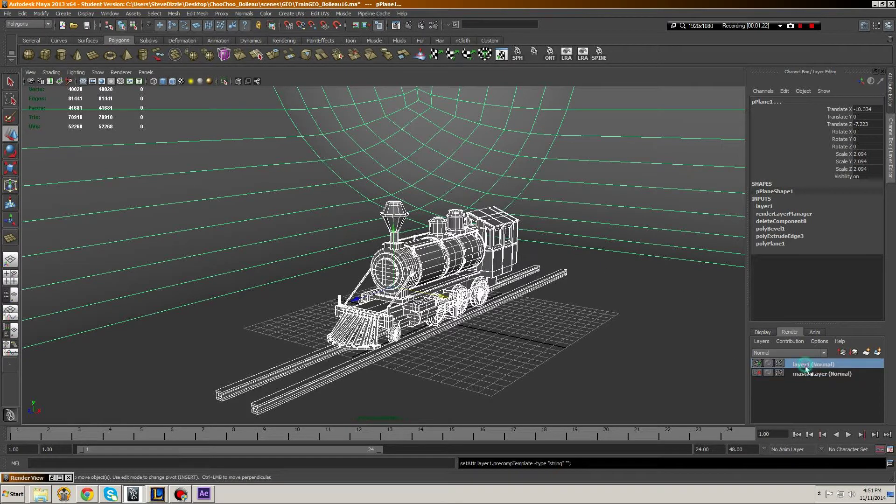
pyautogui.rightClick(800, 366)
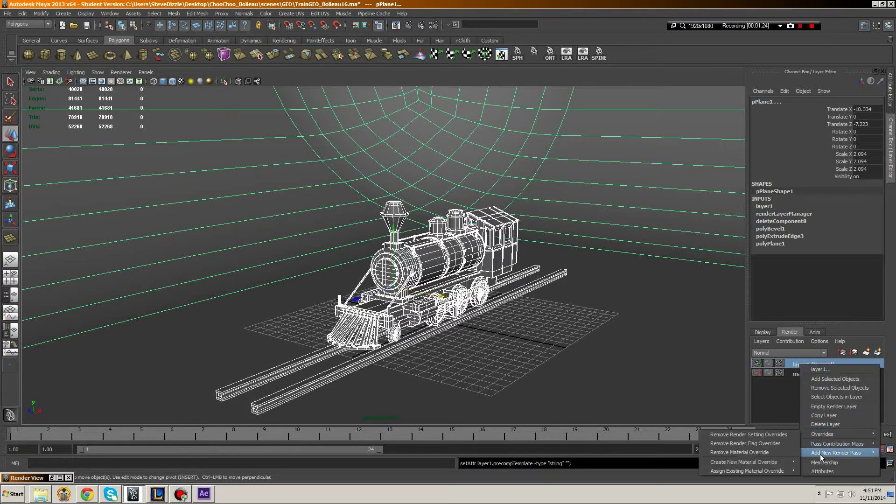
pyautogui.click(822, 473)
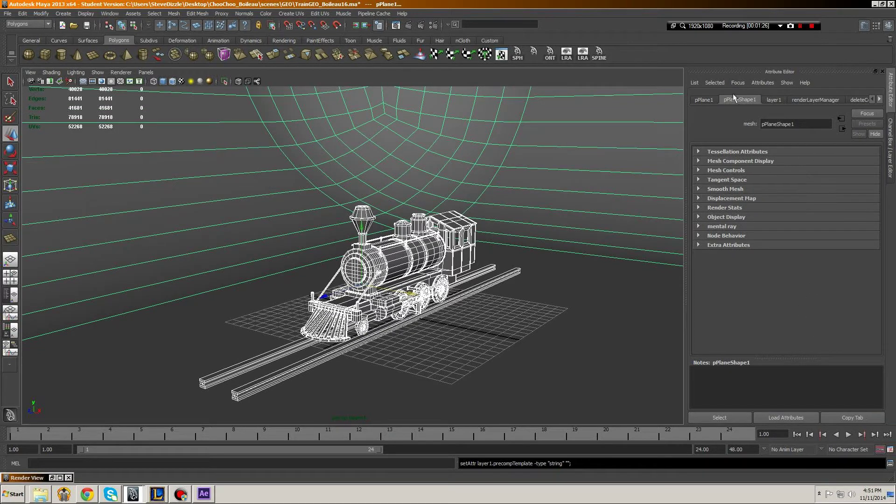
pyautogui.click(891, 135)
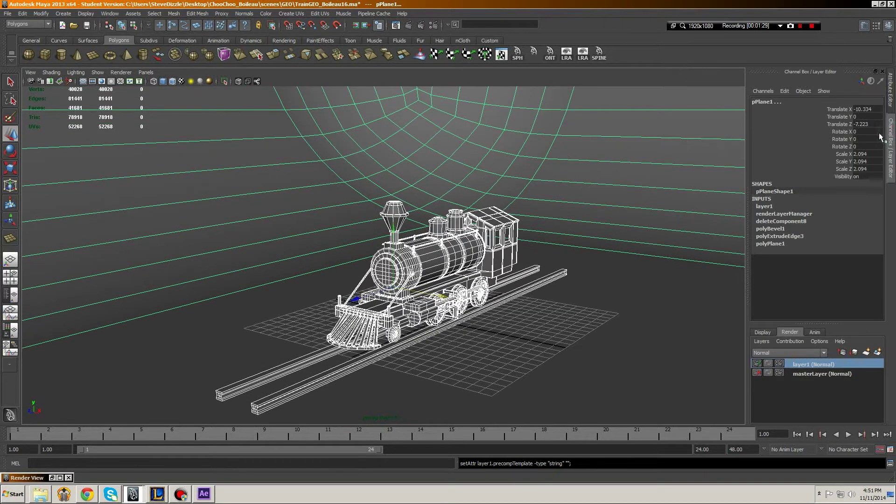
pyautogui.rightClick(799, 366)
pyautogui.click(816, 467)
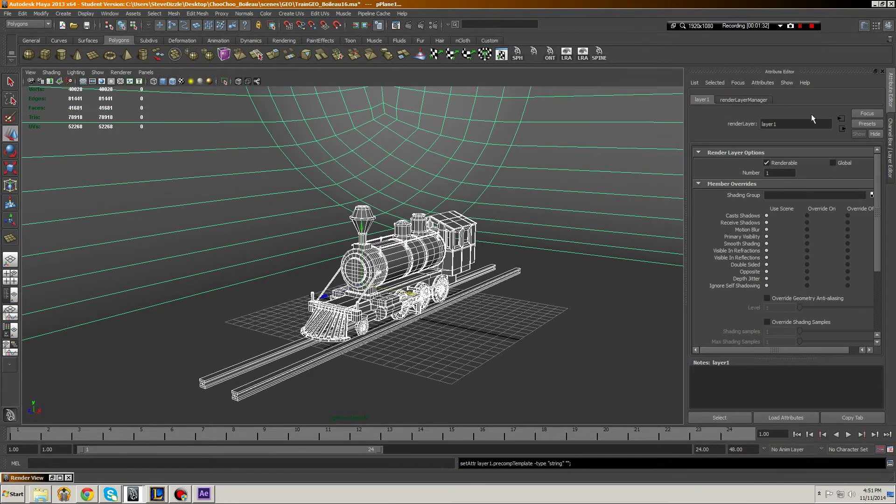
pyautogui.click(861, 123)
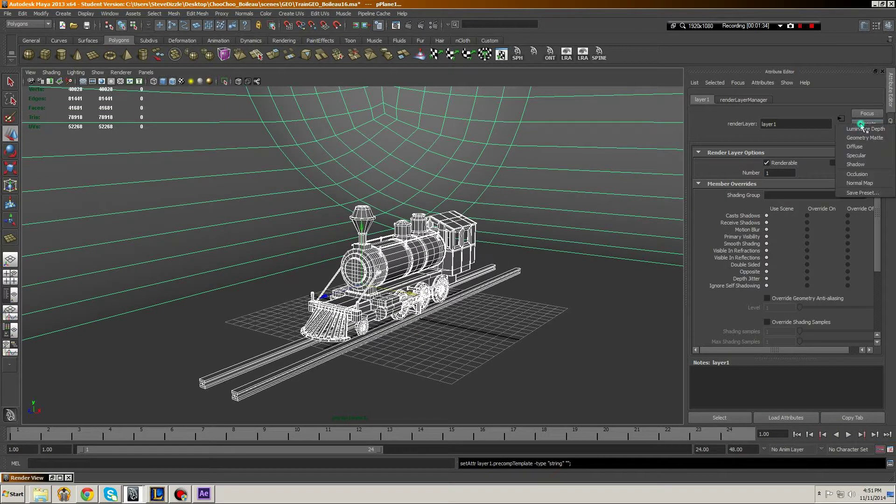
pyautogui.click(863, 174)
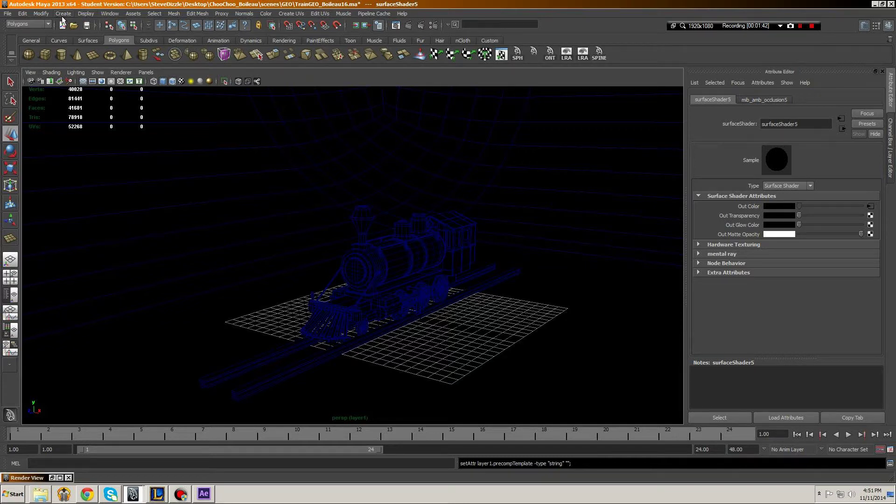
# Check in the Plug-in Manager whether the mental ray plug-in Mayatomr.mll is loaded and set to auto load
pyautogui.click(106, 15)
pyautogui.moveTo(138, 63)
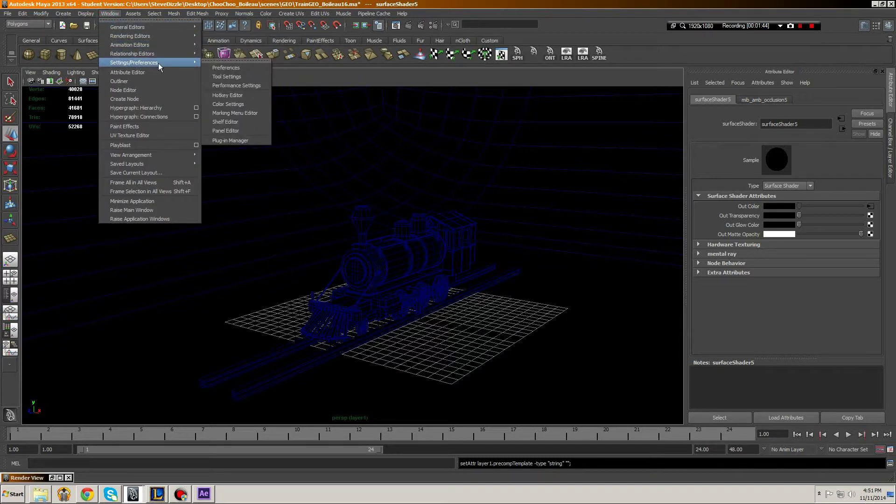
pyautogui.click(231, 141)
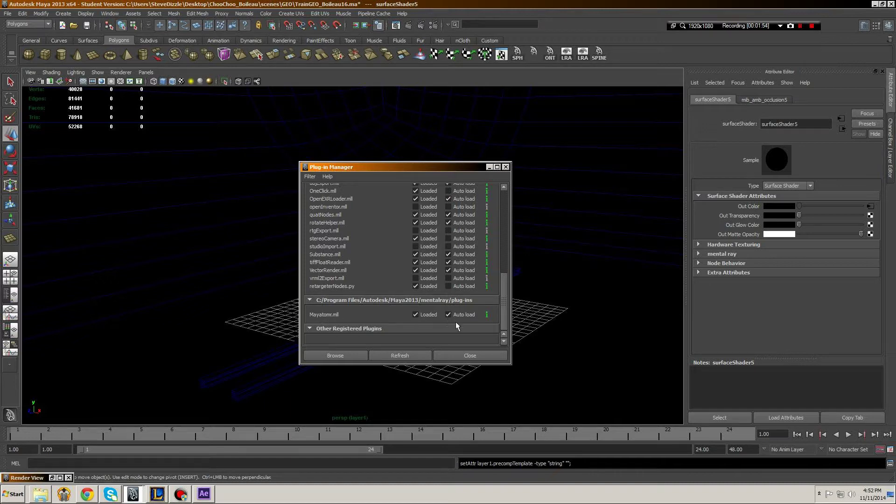
pyautogui.click(467, 356)
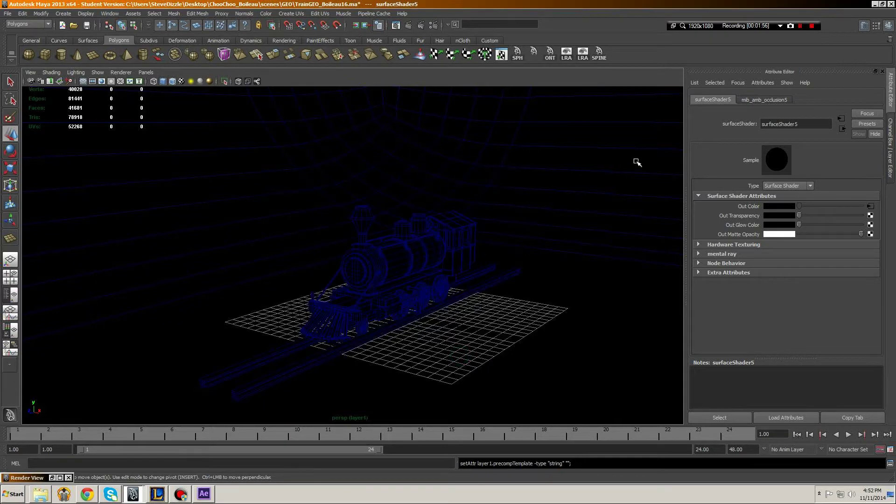
pyautogui.moveTo(583, 177)
pyautogui.keyDown('alt'); pyautogui.mouseDown()
pyautogui.moveTo(494, 176)
pyautogui.moveTo(572, 181)
pyautogui.mouseUp(); pyautogui.keyUp('alt')
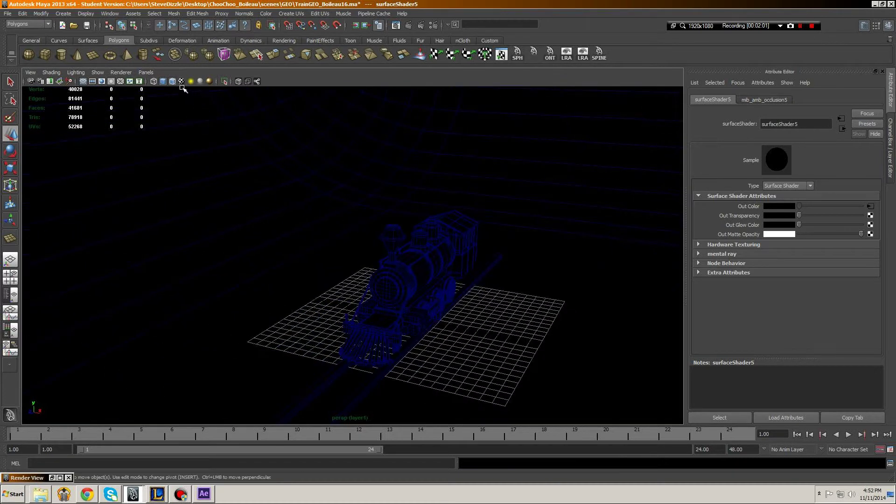
pyautogui.moveTo(310, 120)
pyautogui.keyDown('alt'); pyautogui.mouseDown()
pyautogui.moveTo(286, 114)
pyautogui.moveTo(328, 140)
pyautogui.moveTo(316, 135)
pyautogui.mouseUp(); pyautogui.keyUp('alt')
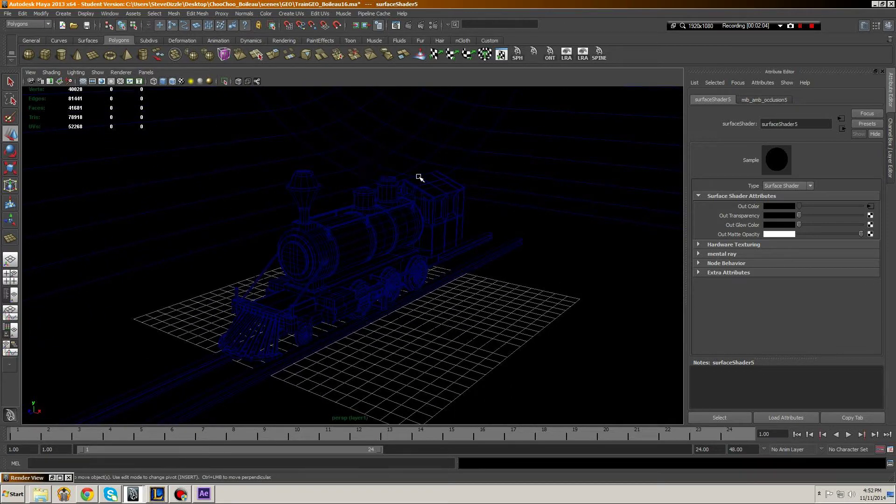
# Show the resolution gate in the perspective view and frame the whole train in a front three-quarter view within it
pyautogui.keyDown('alt'); pyautogui.moveTo(419, 177); pyautogui.dragTo(450, 176); pyautogui.keyUp('alt')
pyautogui.keyDown('alt'); pyautogui.moveTo(450, 176); pyautogui.dragTo(511, 206, button='right'); pyautogui.keyUp('alt')
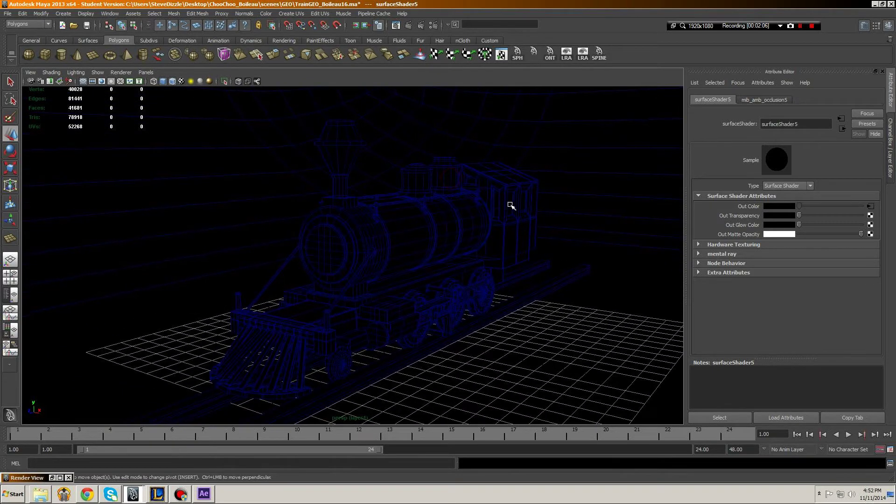
pyautogui.keyDown('alt'); pyautogui.moveTo(512, 206); pyautogui.dragTo(447, 171); pyautogui.keyUp('alt')
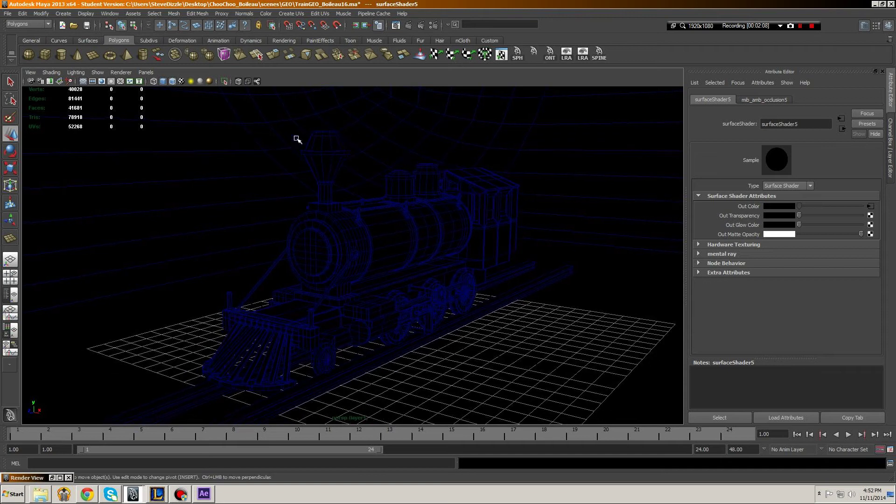
pyautogui.click(102, 81)
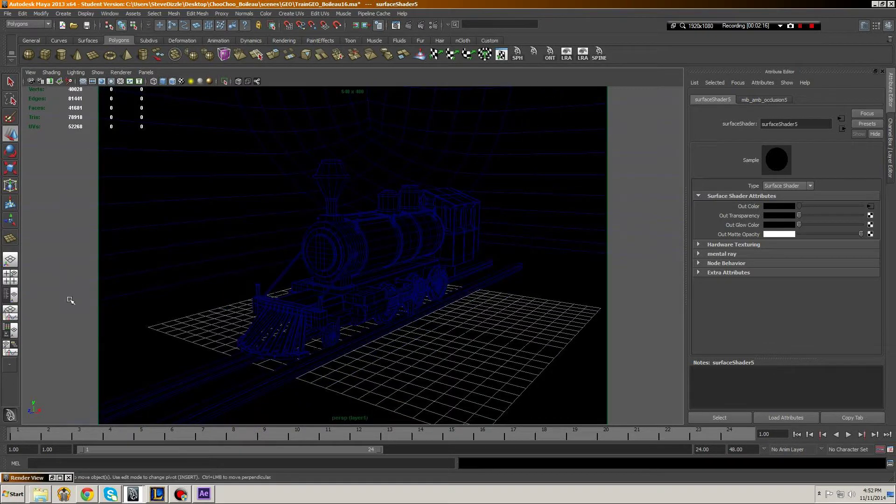
pyautogui.keyDown('alt'); pyautogui.moveTo(576, 146); pyautogui.dragTo(548, 172); pyautogui.keyUp('alt')
pyautogui.keyDown('alt'); pyautogui.moveTo(548, 173); pyautogui.dragTo(544, 170, button='middle'); pyautogui.keyUp('alt')
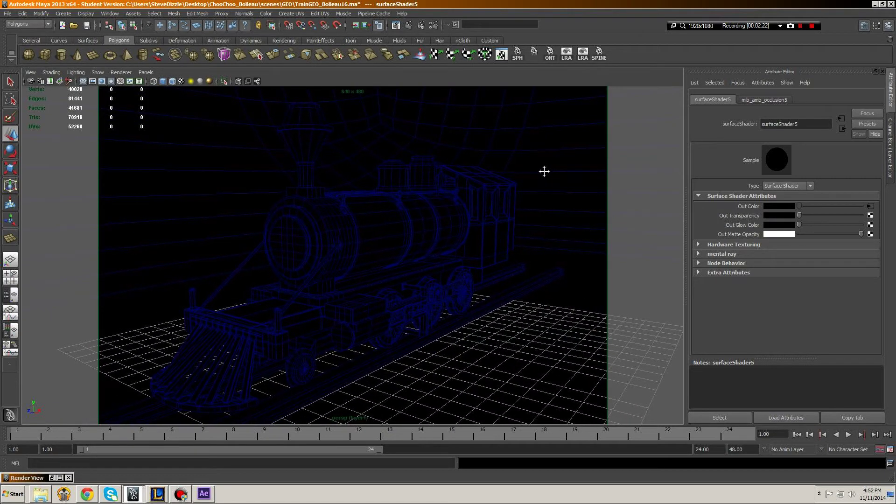
pyautogui.keyDown('alt'); pyautogui.moveTo(544, 170); pyautogui.dragTo(551, 162); pyautogui.keyUp('alt')
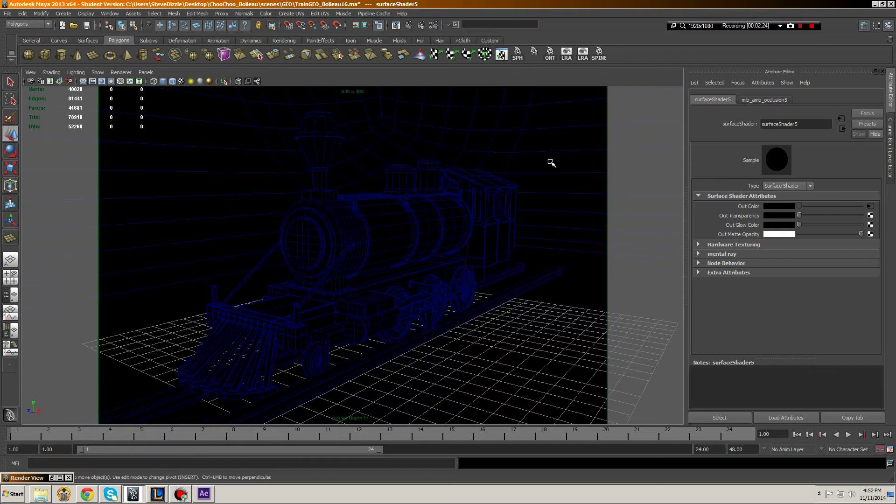
# Render the current frame of layer1 with mental ray and inspect the image at real size
pyautogui.click(410, 25)
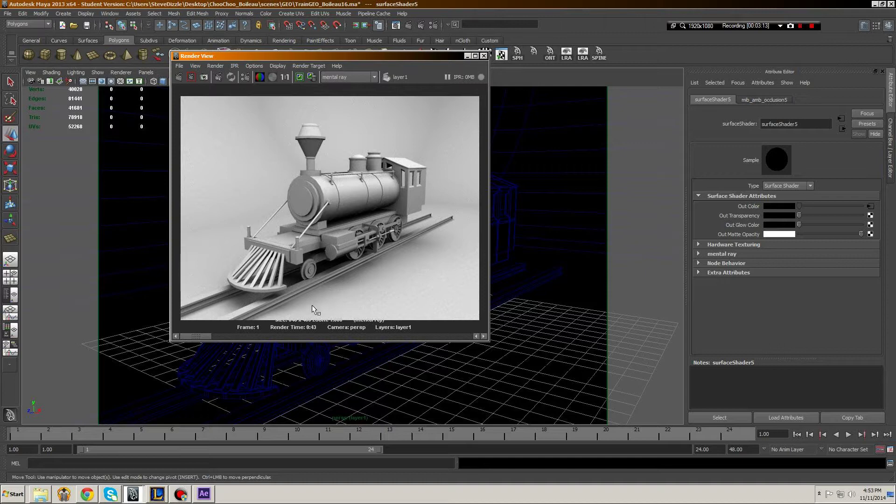
pyautogui.scroll(-2, 308, 312)
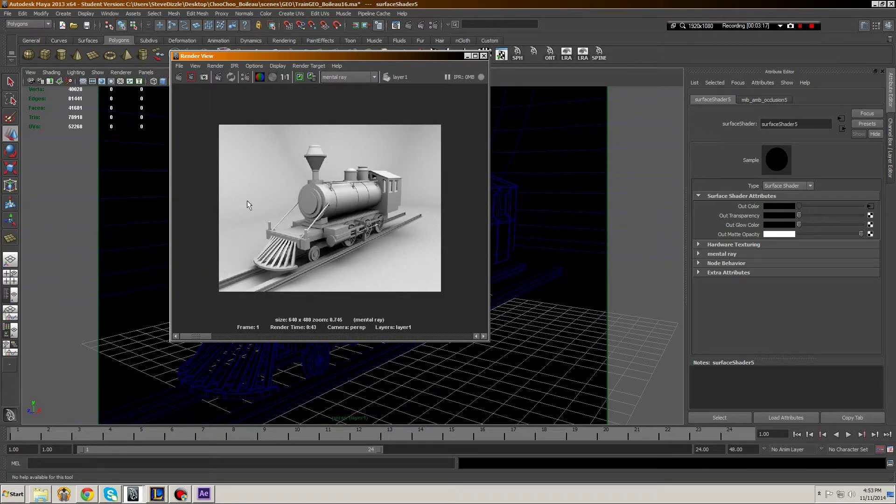
pyautogui.click(284, 77)
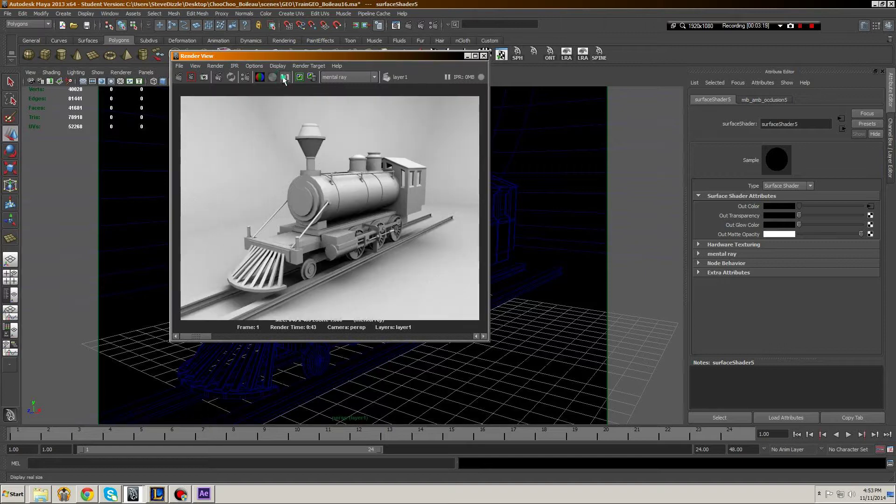
pyautogui.click(467, 57)
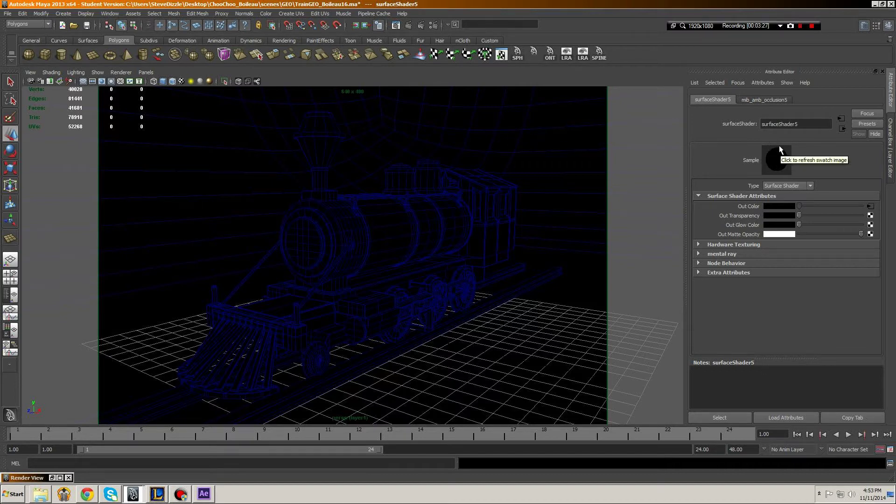
# Inspect the occlusion node connected to the Out Color of the train boiler's surface shader
pyautogui.click(563, 149)
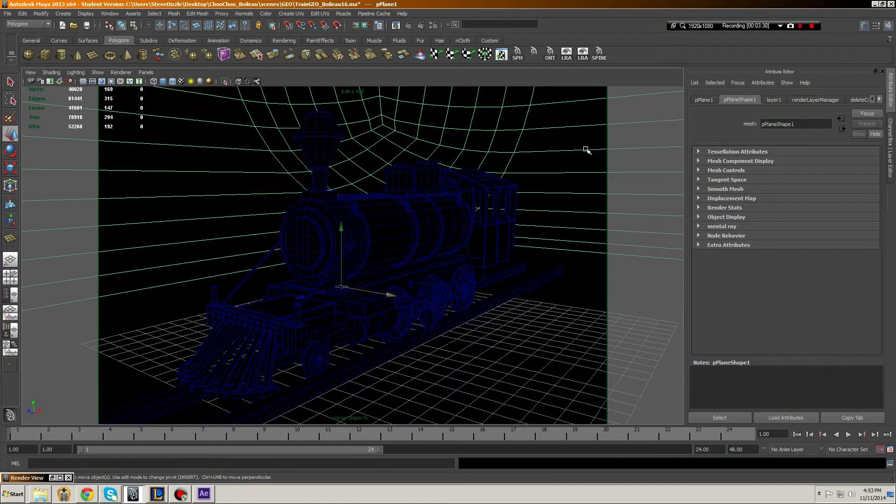
pyautogui.click(400, 232)
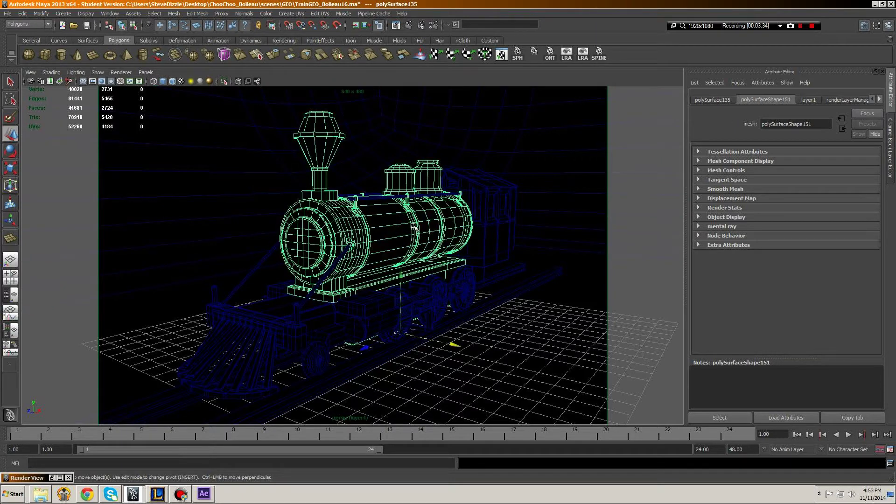
pyautogui.rightClick(396, 221)
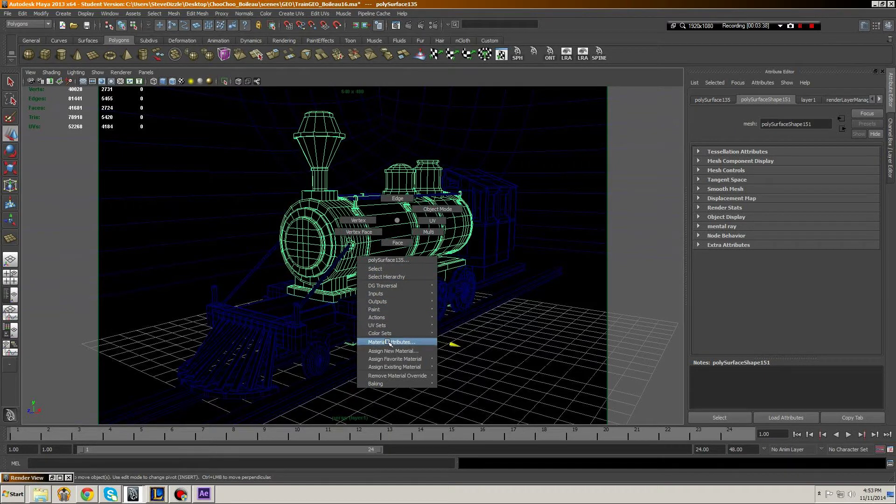
pyautogui.click(390, 344)
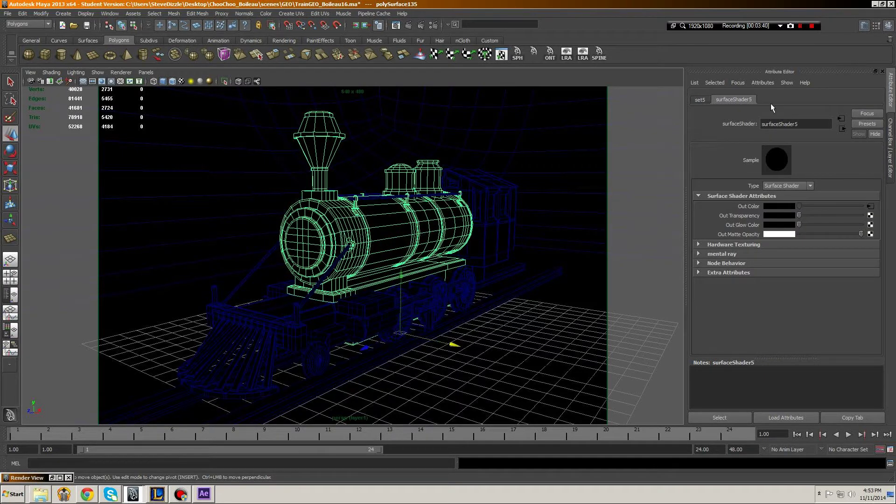
pyautogui.rightClick(403, 230)
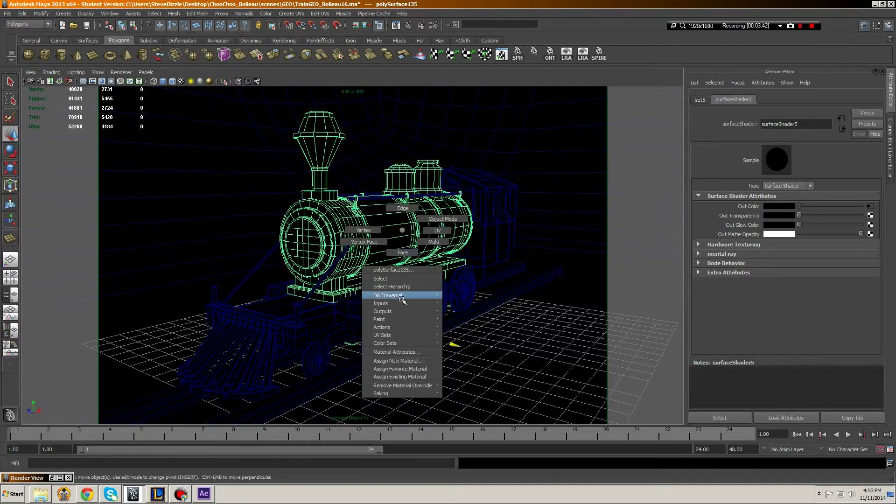
pyautogui.click(396, 352)
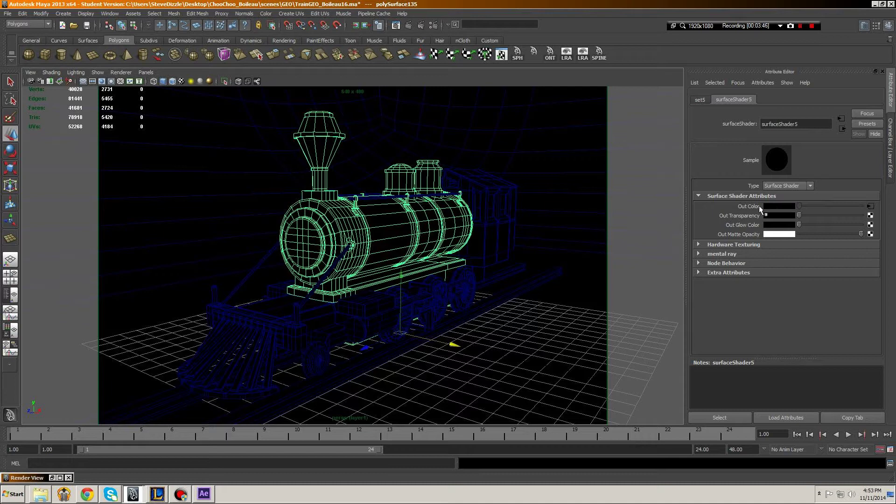
pyautogui.click(871, 207)
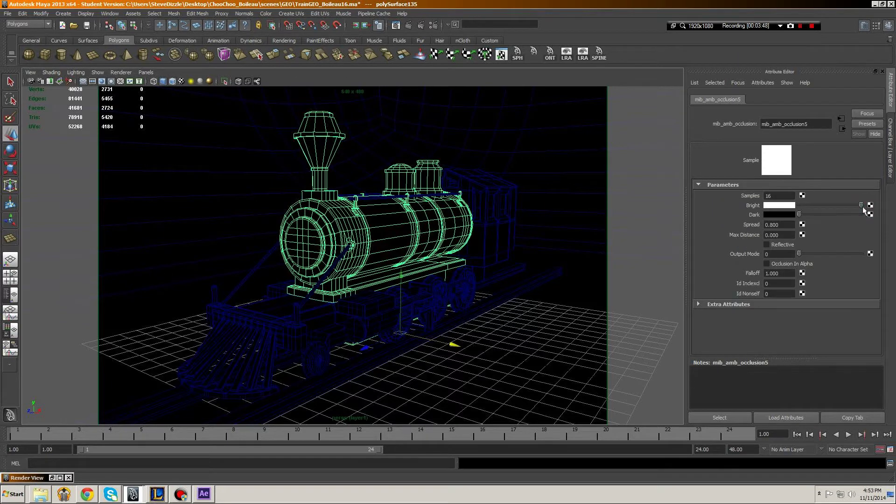
# Select the backdrop and open the mib_amb_occlusion5 node connected to its material's Out Color, with the last render on display
pyautogui.click(595, 185)
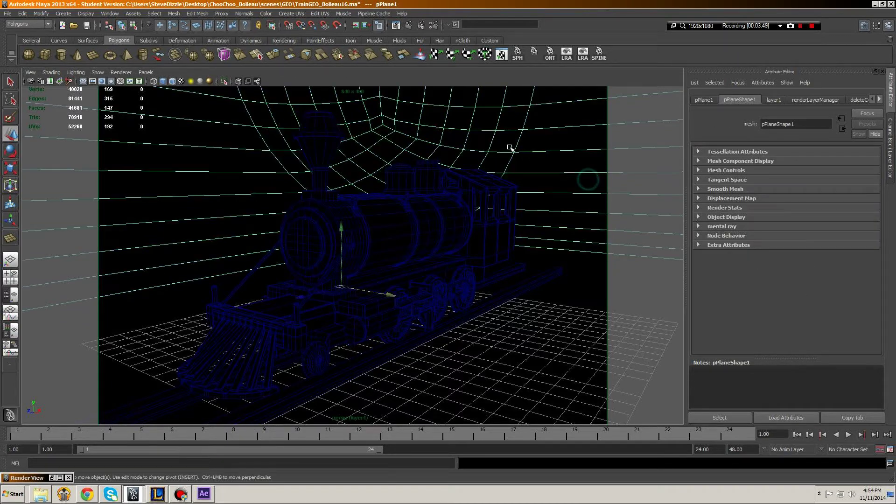
pyautogui.click(395, 26)
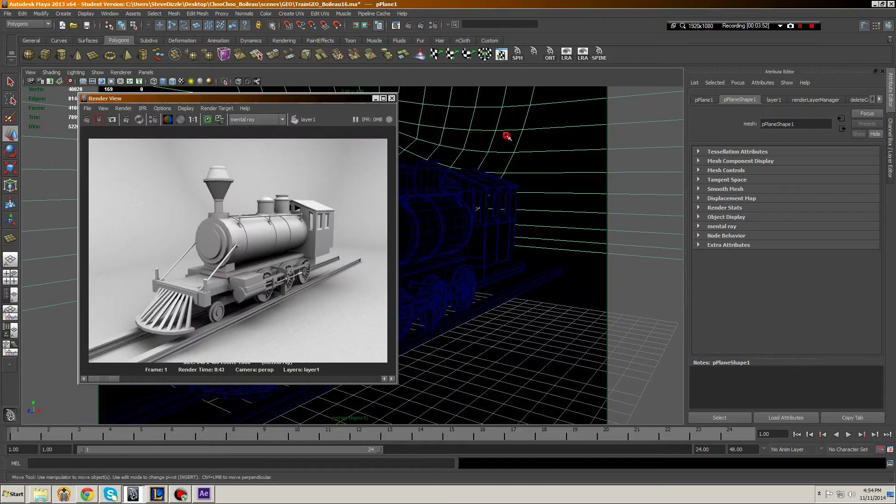
pyautogui.rightClick(507, 135)
pyautogui.click(511, 257)
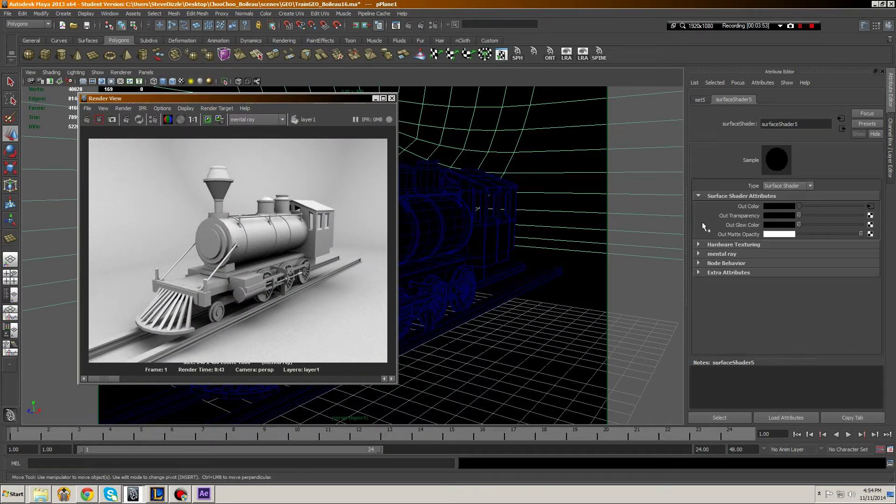
pyautogui.click(871, 207)
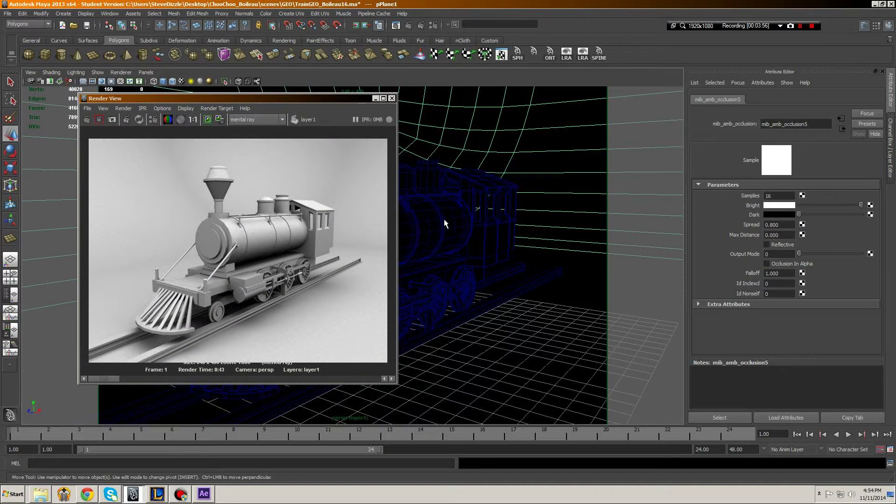
# Set the ambient occlusion node's Samples to 128
pyautogui.keyDown('alt'); pyautogui.moveTo(239, 229); pyautogui.dragTo(255, 216, button='middle'); pyautogui.keyUp('alt')
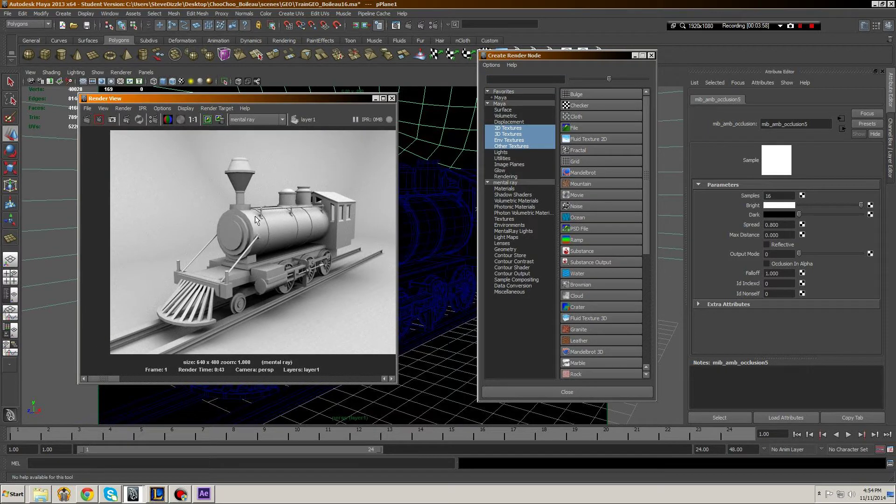
pyautogui.click(652, 55)
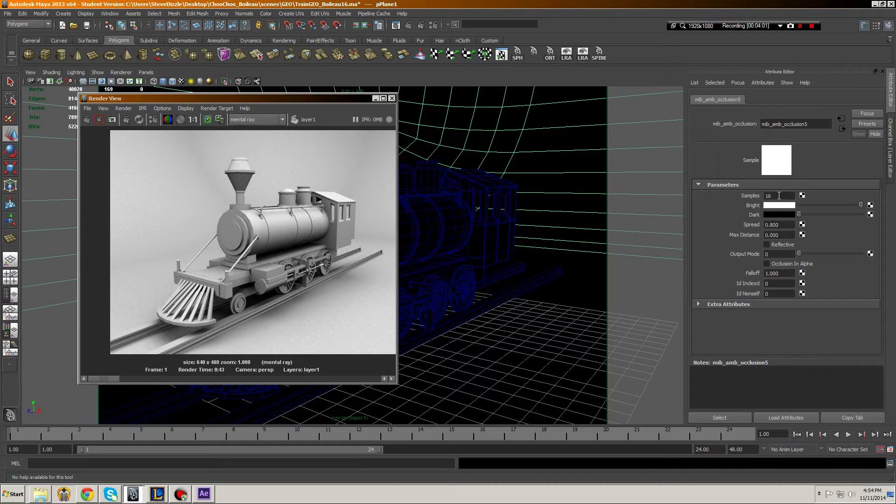
pyautogui.moveTo(779, 196); pyautogui.dragTo(752, 198)
pyautogui.keyDown('alt'); pyautogui.moveTo(295, 166); pyautogui.dragTo(274, 173, button='middle'); pyautogui.keyUp('alt')
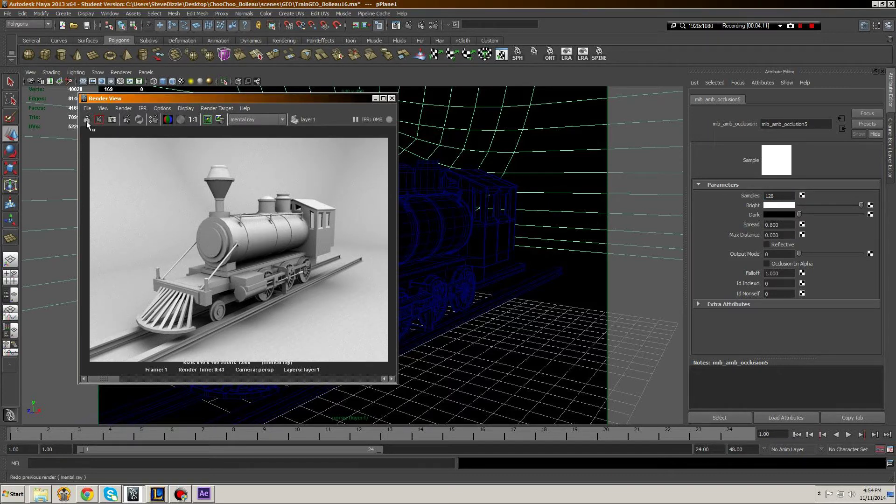
# Keep the current image in the Render View and redo the render with the new occlusion settings
pyautogui.click(208, 120)
pyautogui.click(208, 120)
pyautogui.moveTo(129, 377)
pyautogui.mouseDown()
pyautogui.moveTo(161, 379)
pyautogui.moveTo(130, 379)
pyautogui.mouseUp()
pyautogui.click(87, 119)
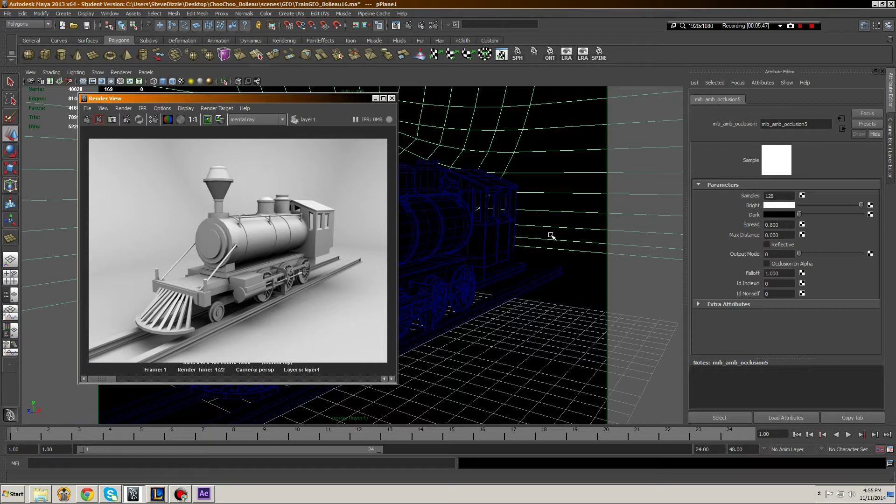
# Compare the new render with the previously kept image for grain and shadow quality, and close the Render View
pyautogui.moveTo(303, 99); pyautogui.dragTo(419, 61)
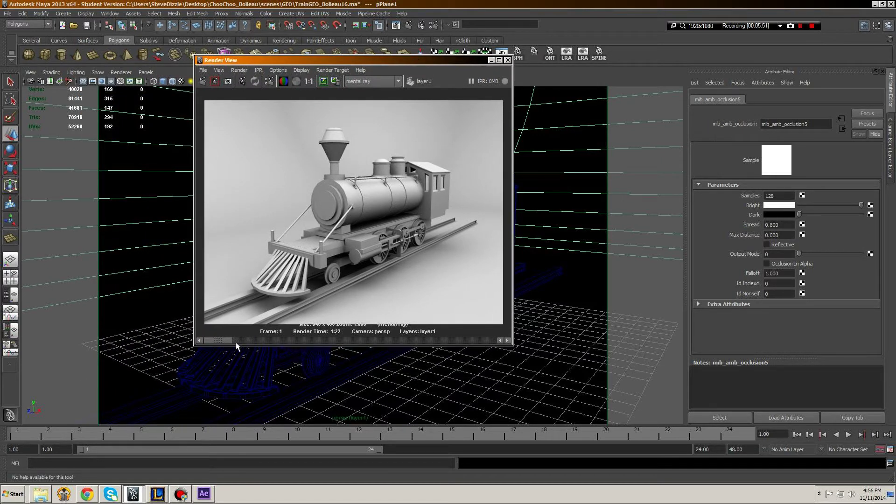
pyautogui.keyDown('alt'); pyautogui.moveTo(366, 262); pyautogui.dragTo(381, 256, button='middle'); pyautogui.keyUp('alt')
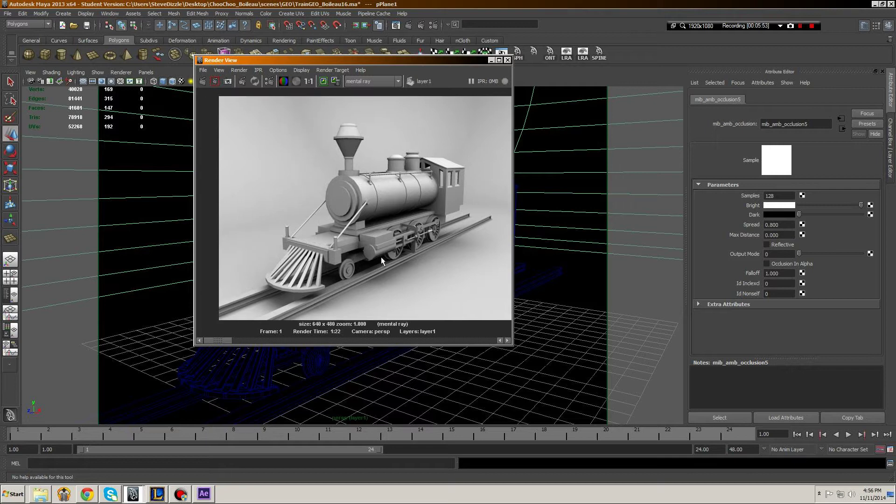
pyautogui.moveTo(240, 338)
pyautogui.mouseDown()
pyautogui.moveTo(262, 339)
pyautogui.moveTo(226, 340)
pyautogui.moveTo(253, 339)
pyautogui.mouseUp()
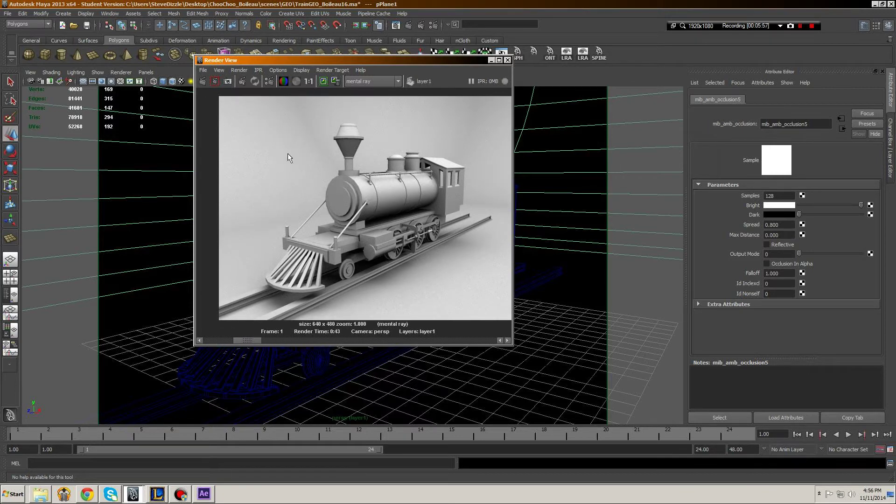
pyautogui.moveTo(244, 344); pyautogui.dragTo(223, 345)
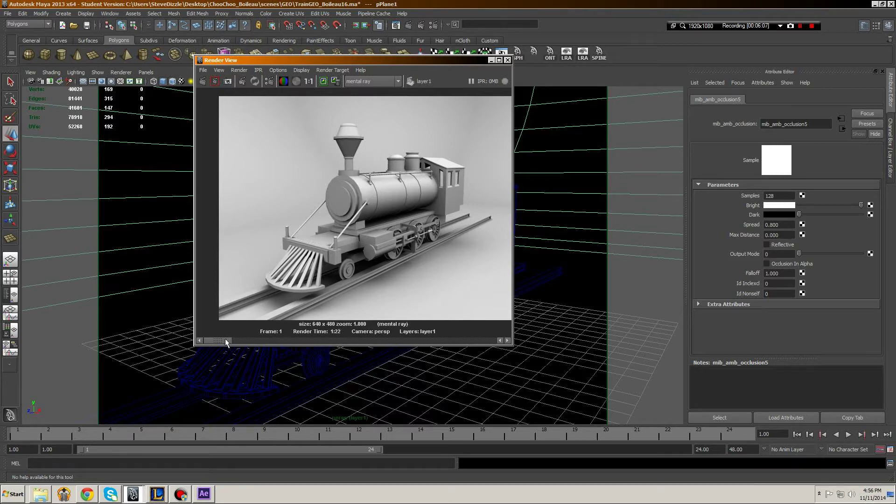
pyautogui.moveTo(225, 342)
pyautogui.mouseDown()
pyautogui.moveTo(244, 343)
pyautogui.moveTo(232, 350)
pyautogui.mouseUp()
pyautogui.keyDown('alt'); pyautogui.moveTo(443, 158); pyautogui.dragTo(425, 168, button='middle'); pyautogui.keyUp('alt')
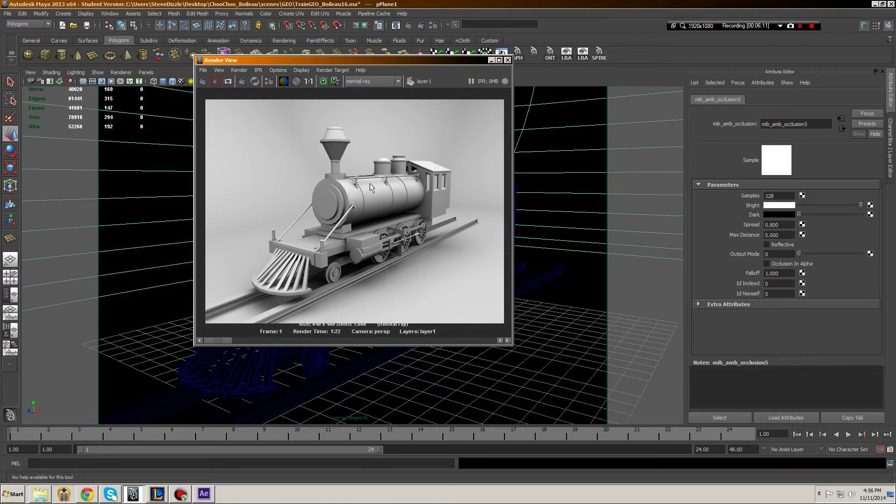
pyautogui.click(508, 60)
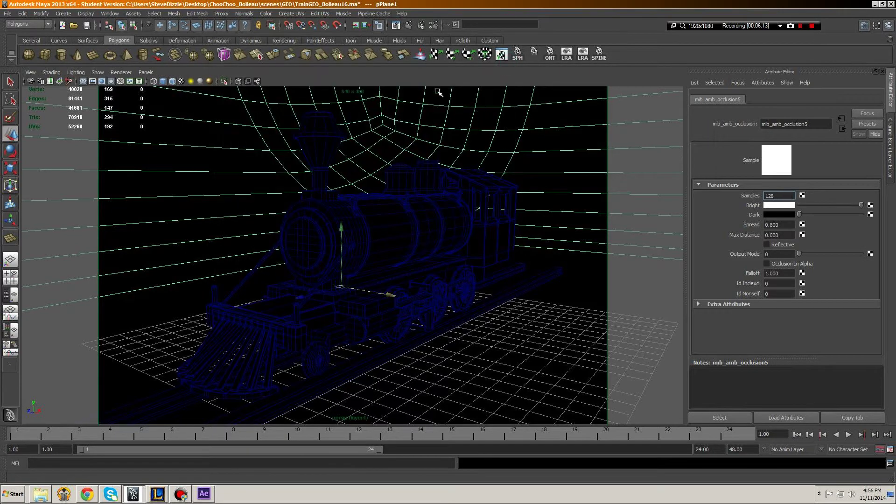
# Set the image size preset to HD 1080 in the render settings of layer1
pyautogui.click(432, 27)
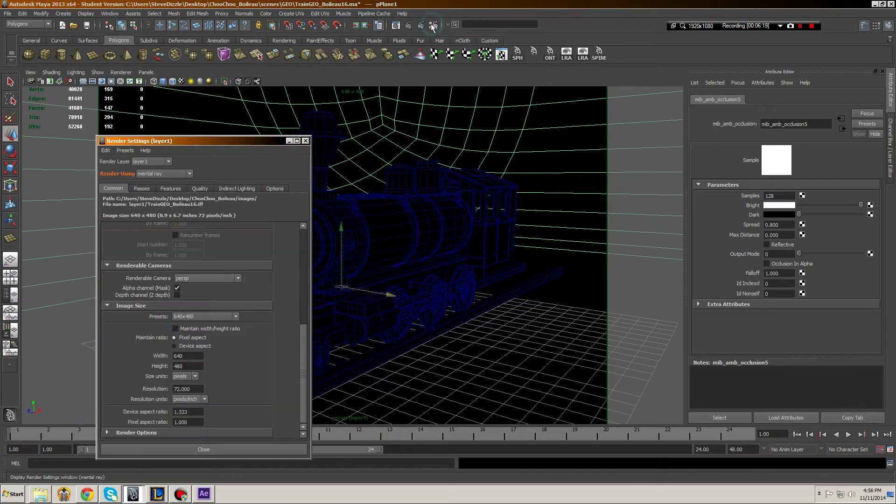
pyautogui.moveTo(274, 141); pyautogui.dragTo(485, 56)
pyautogui.scroll(-2, 478, 170)
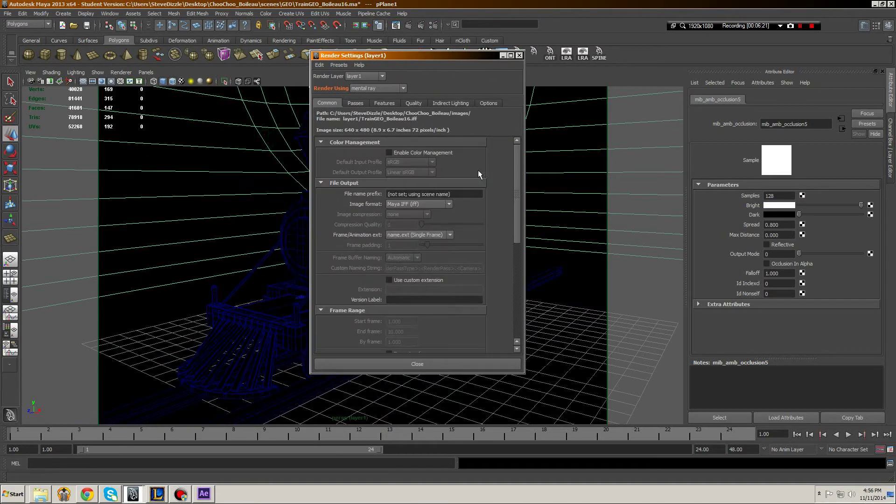
pyautogui.scroll(2, 478, 170)
pyautogui.click(440, 231)
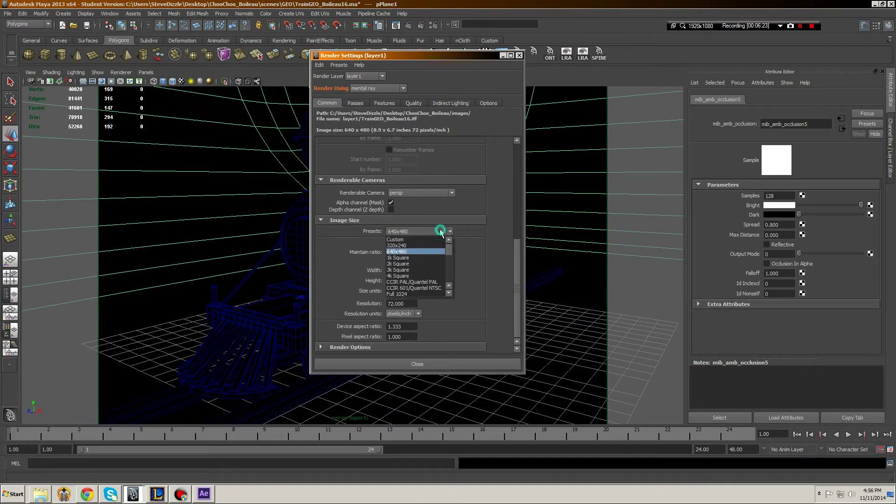
pyautogui.scroll(-2, 436, 240)
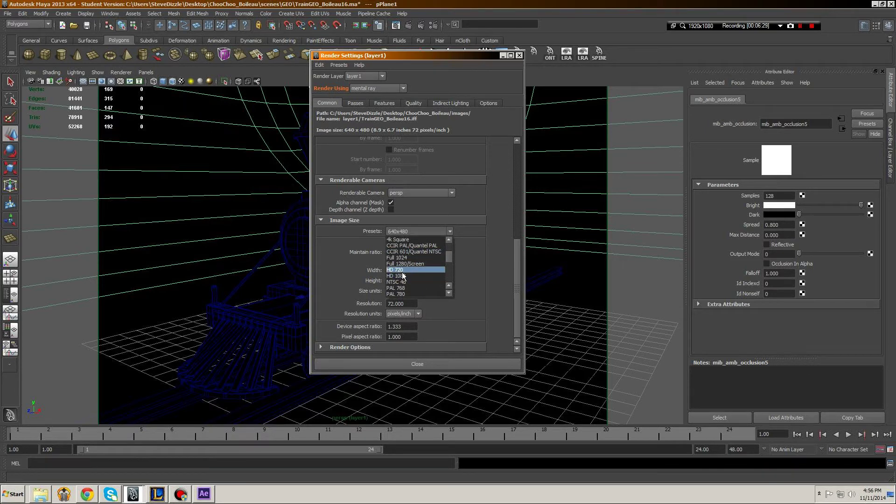
pyautogui.click(403, 275)
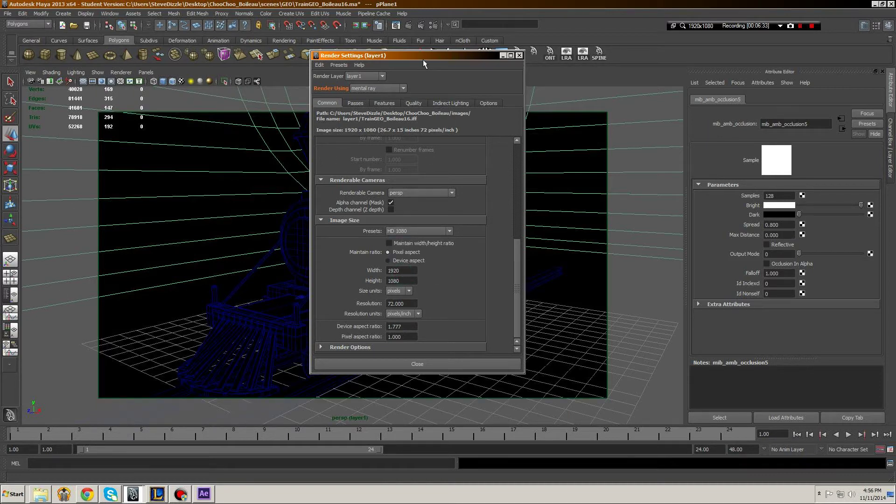
# Frame the train closer in the perspective camera, then render layer1 with the HD 1080 settings
pyautogui.moveTo(423, 60)
pyautogui.mouseDown()
pyautogui.moveTo(644, 88)
pyautogui.moveTo(762, 84)
pyautogui.mouseUp()
pyautogui.click(385, 153)
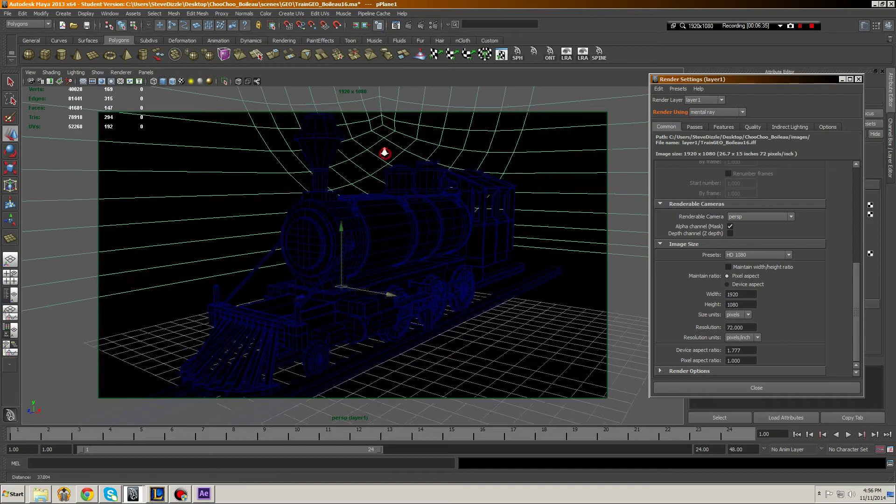
pyautogui.moveTo(385, 153)
pyautogui.keyDown('alt'); pyautogui.mouseDown(button='middle')
pyautogui.moveTo(386, 134)
pyautogui.moveTo(394, 144)
pyautogui.mouseUp(button='middle'); pyautogui.keyUp('alt')
pyautogui.scroll(5, 380, 142)
pyautogui.click(750, 326)
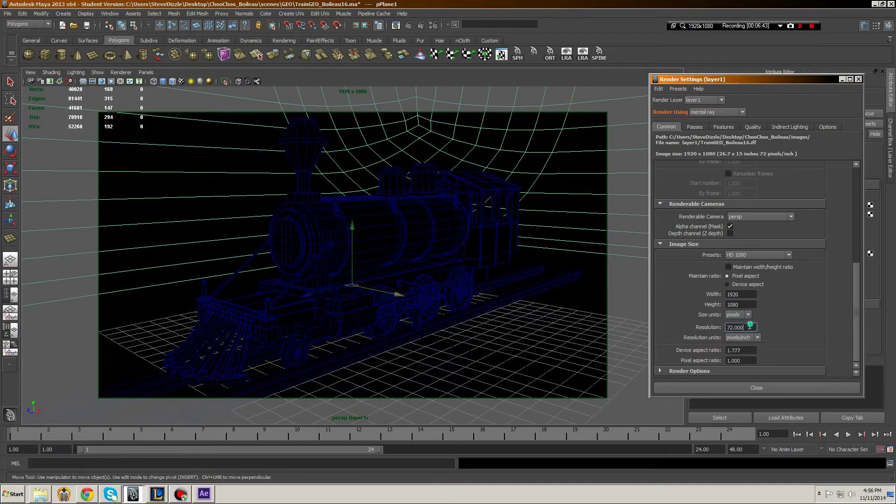
pyautogui.doubleClick(756, 328)
pyautogui.click(750, 329)
pyautogui.click(858, 80)
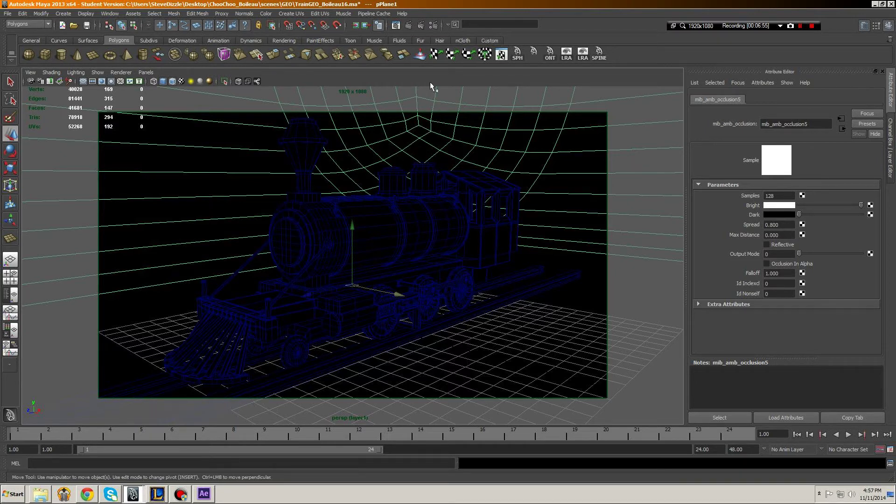
pyautogui.click(407, 26)
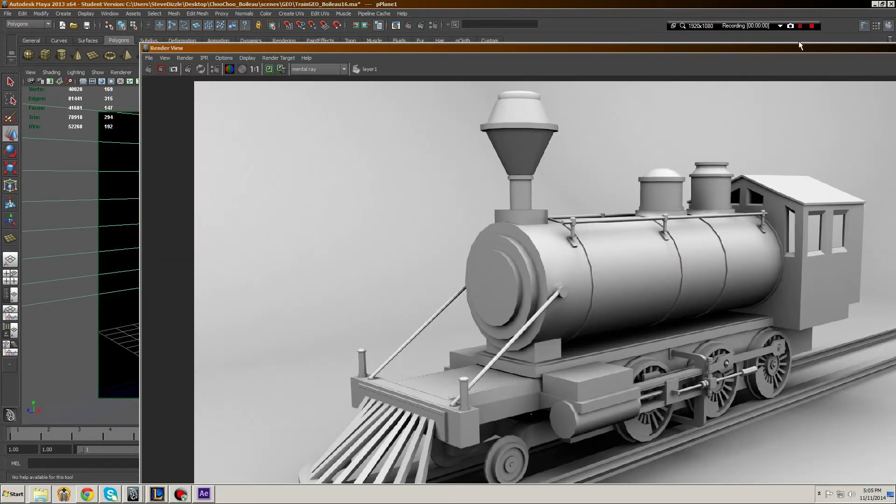
# Inspect the finished HD ambient occlusion render of the train at actual size in an enlarged Render View
pyautogui.moveTo(633, 50); pyautogui.dragTo(496, 2)
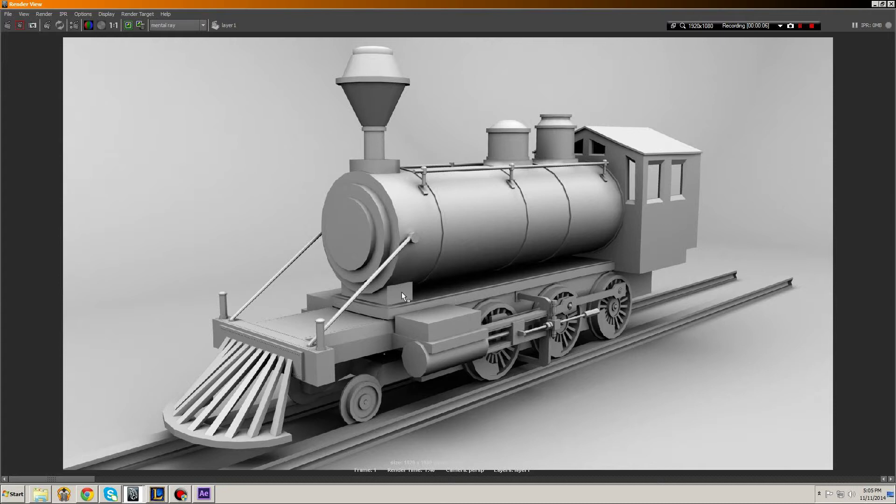
pyautogui.scroll(-3, 421, 269)
pyautogui.scroll(4, 421, 270)
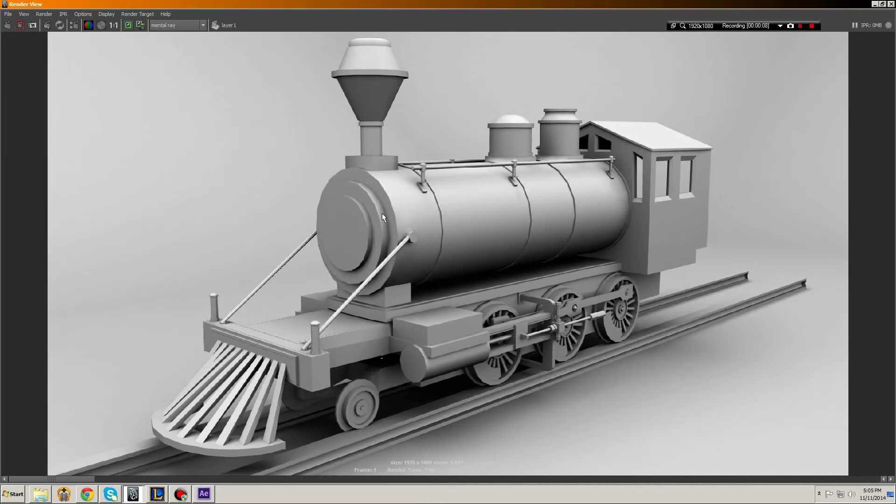
pyautogui.click(113, 26)
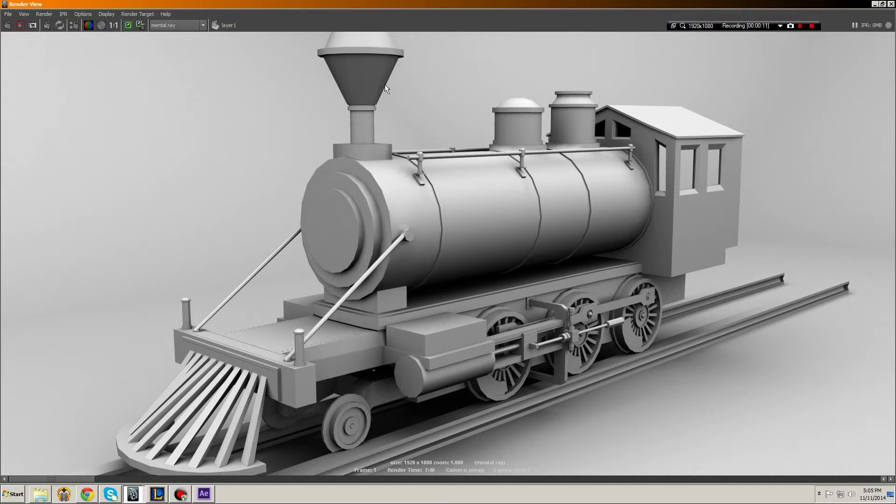
pyautogui.scroll(-1, 392, 183)
pyautogui.scroll(2, 371, 189)
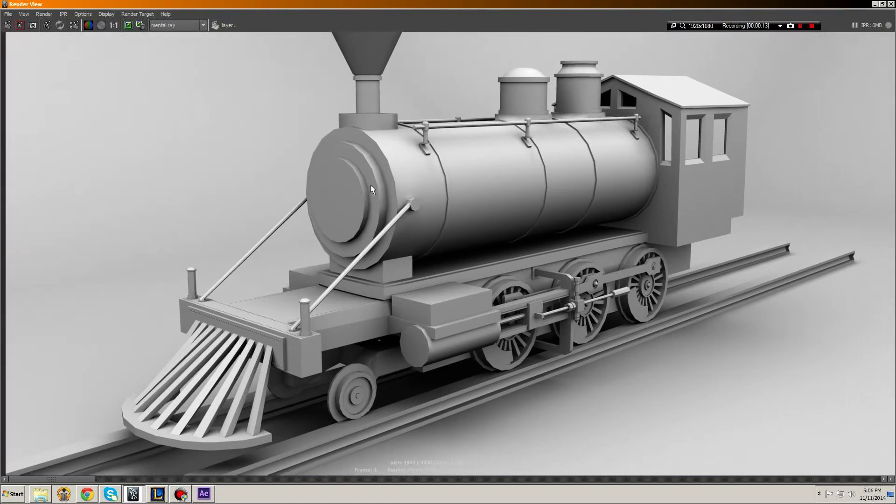
pyautogui.keyDown('alt'); pyautogui.moveTo(526, 203); pyautogui.dragTo(480, 224, button='middle'); pyautogui.keyUp('alt')
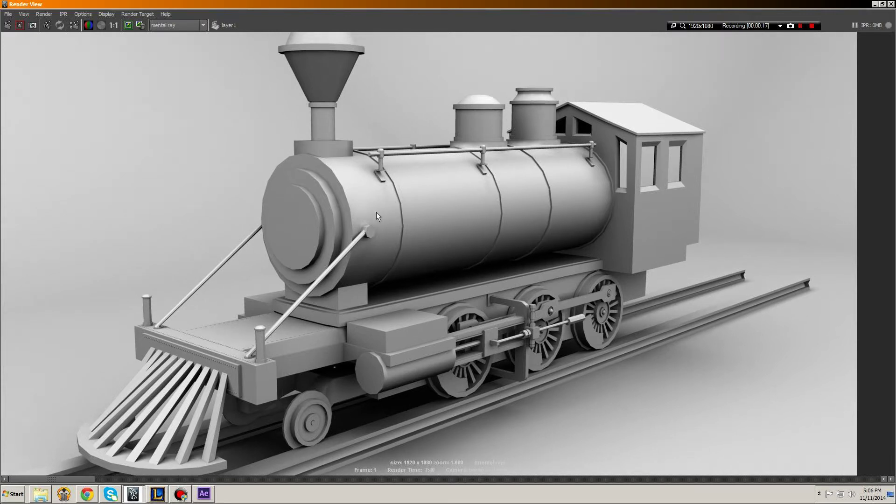
pyautogui.keyDown('alt'); pyautogui.moveTo(378, 216); pyautogui.dragTo(439, 215, button='middle'); pyautogui.keyUp('alt')
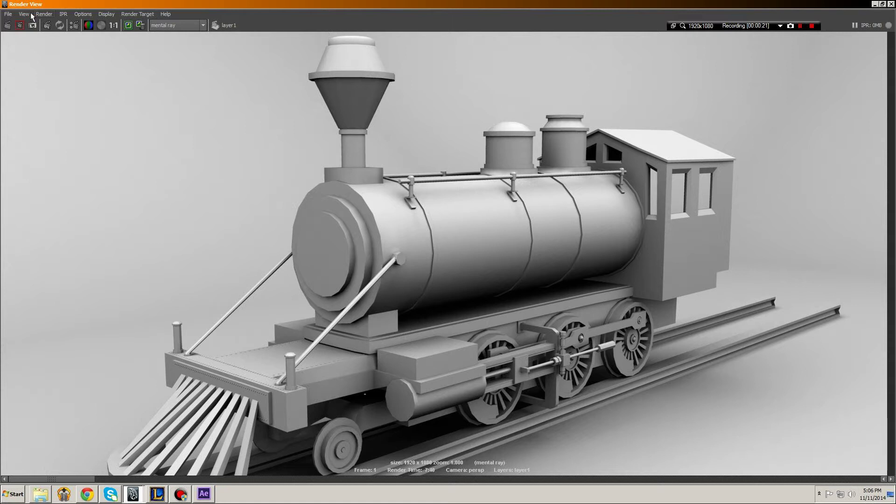
pyautogui.click(8, 14)
pyautogui.click(23, 35)
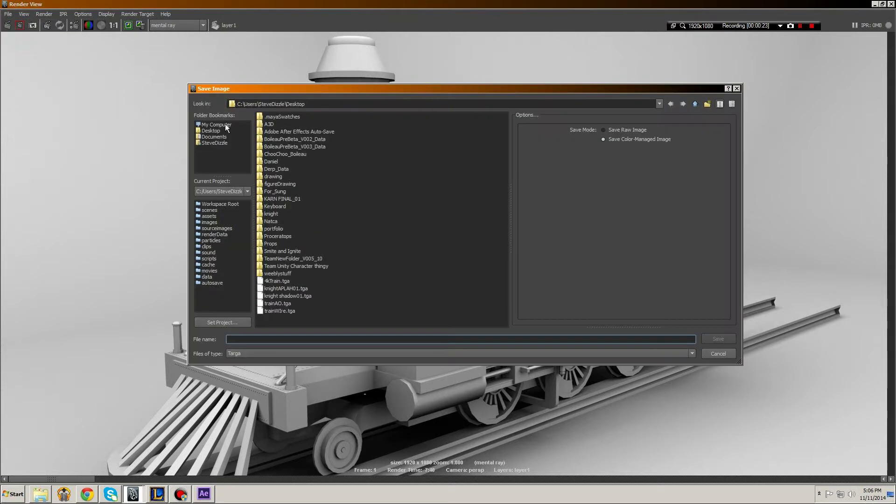
pyautogui.click(219, 131)
pyautogui.click(242, 340)
pyautogui.write('gdfgsdf')
pyautogui.click(712, 353)
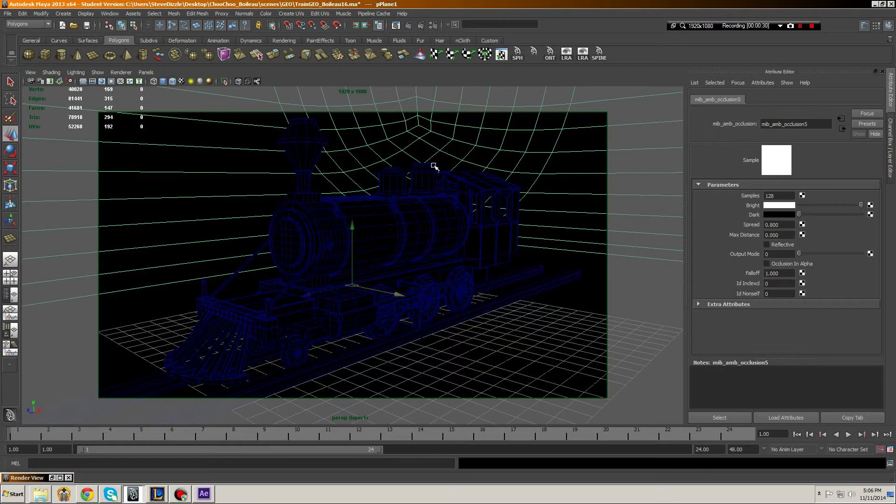
# Delete the curved backdrop plane from the scene with masterLayer active
pyautogui.keyDown('alt'); pyautogui.moveTo(430, 166); pyautogui.dragTo(448, 168); pyautogui.keyUp('alt')
pyautogui.click(473, 165)
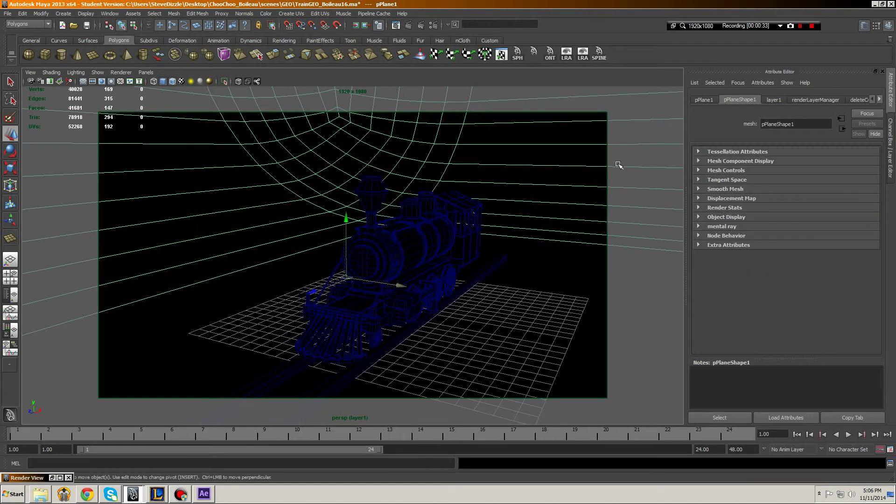
pyautogui.hotkey('ctrl', 'a')
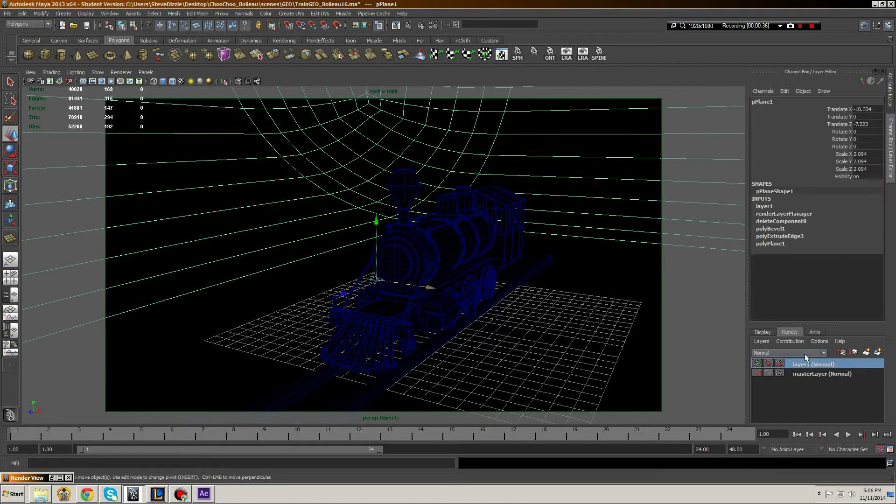
pyautogui.click(799, 373)
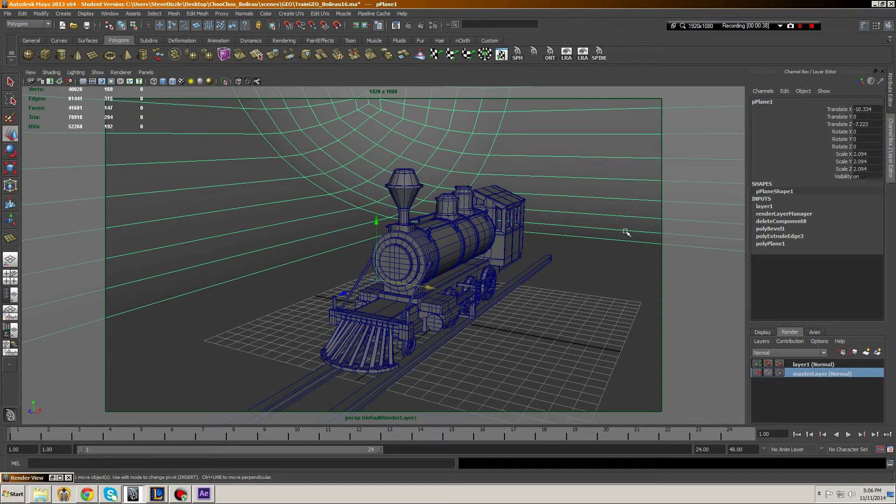
pyautogui.press('Delete')
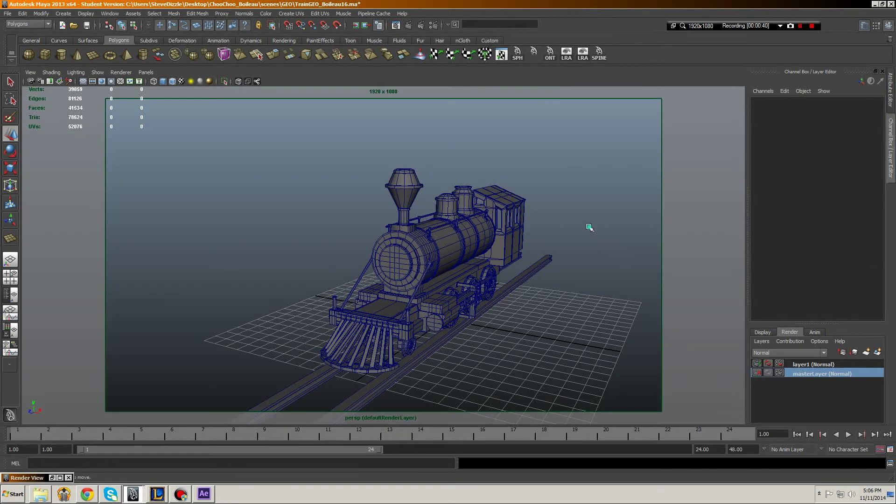
# Create a large polygon cube enclosing the train and its tracks, and delete one of its faces
pyautogui.scroll(-5, 568, 230)
pyautogui.keyDown('alt'); pyautogui.moveTo(568, 230); pyautogui.dragTo(535, 243); pyautogui.keyUp('alt')
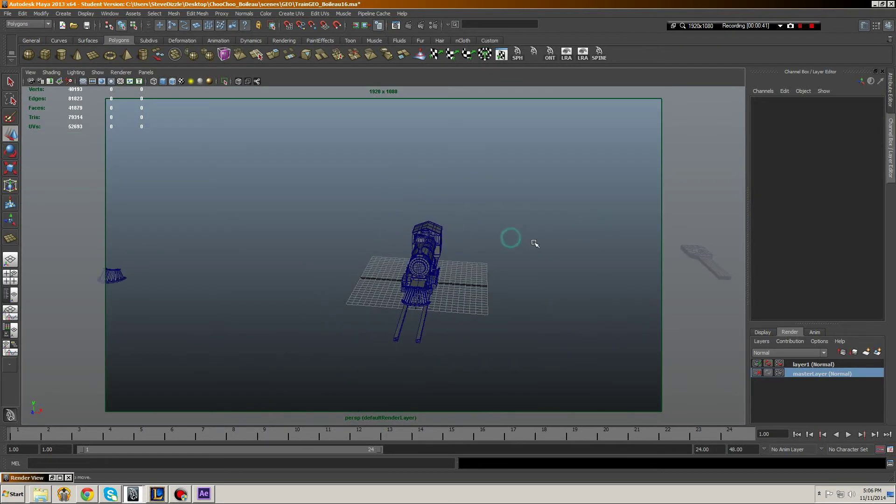
pyautogui.click(45, 54)
pyautogui.keyDown('alt'); pyautogui.moveTo(350, 180); pyautogui.dragTo(486, 232); pyautogui.keyUp('alt')
pyautogui.moveTo(467, 229)
pyautogui.mouseDown(button='right')
pyautogui.moveTo(466, 250)
pyautogui.moveTo(481, 230)
pyautogui.mouseUp(button='right')
pyautogui.click(466, 240)
pyautogui.press('Delete')
pyautogui.moveTo(407, 218); pyautogui.dragTo(488, 248)
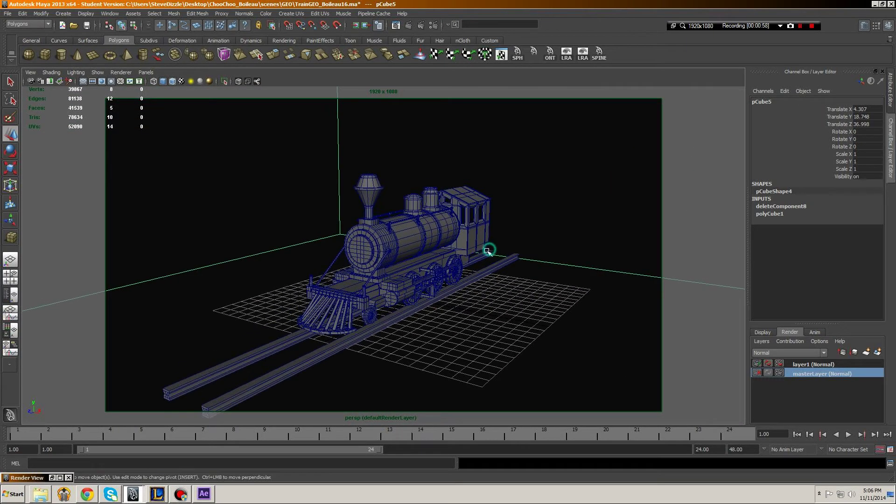
# Set the image size preset to 640x480 in the render settings of masterLayer
pyautogui.click(434, 26)
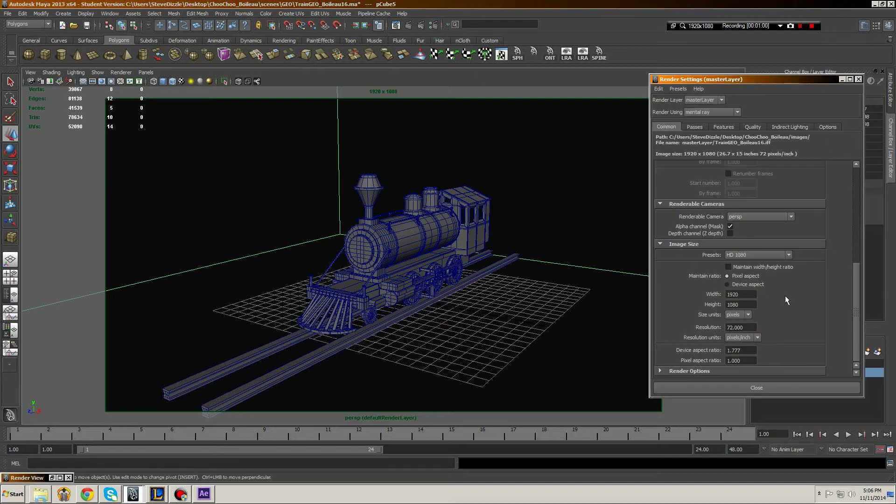
pyautogui.click(756, 255)
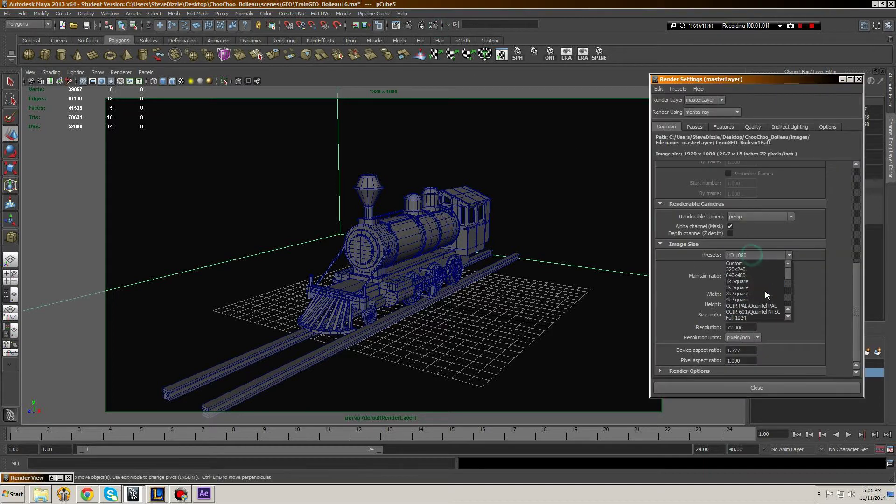
pyautogui.click(740, 276)
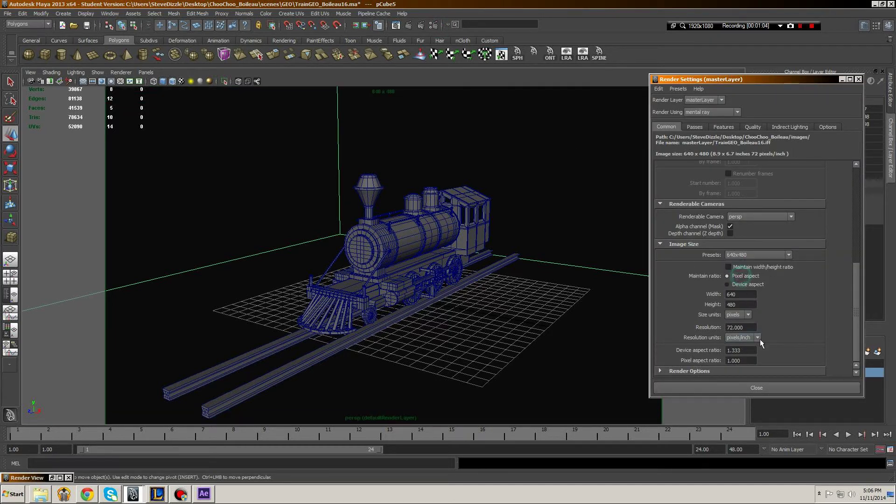
pyautogui.click(760, 387)
# Select all objects in the scene from masterLayer and add them to render layer1
pyautogui.keyDown('alt'); pyautogui.moveTo(482, 208); pyautogui.dragTo(616, 201, button='right'); pyautogui.keyUp('alt')
pyautogui.click(797, 366)
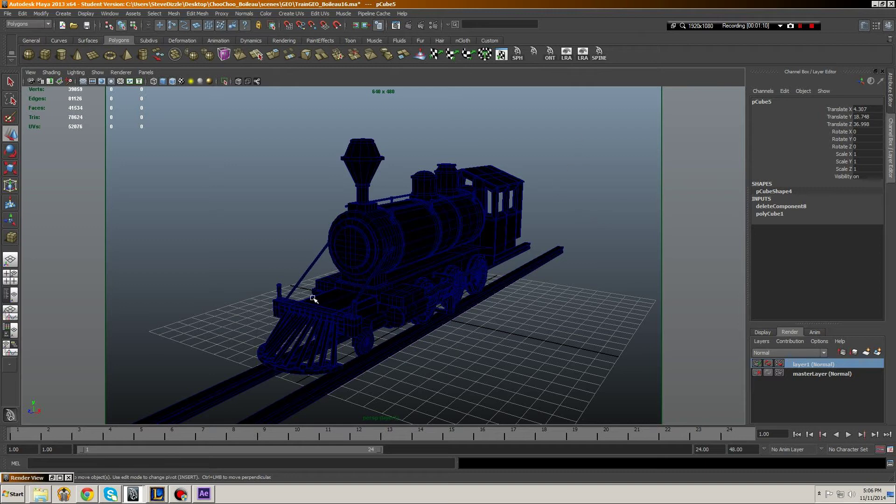
pyautogui.click(815, 375)
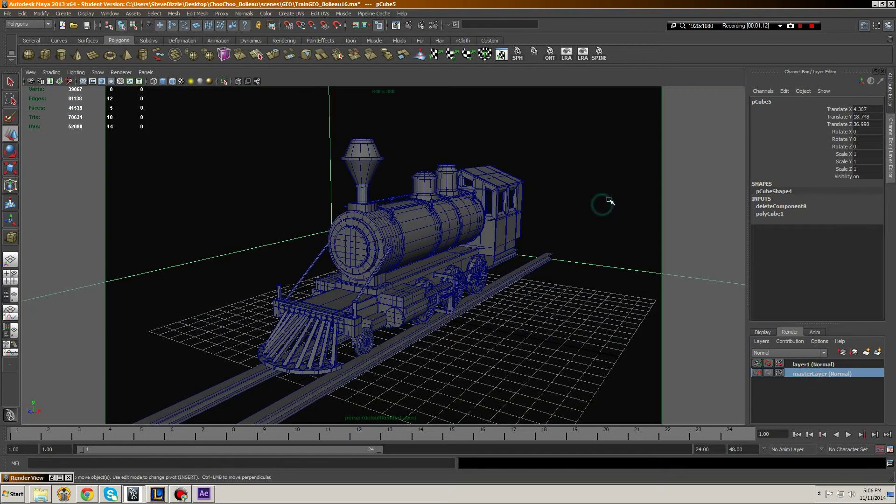
pyautogui.moveTo(221, 111); pyautogui.dragTo(250, 145)
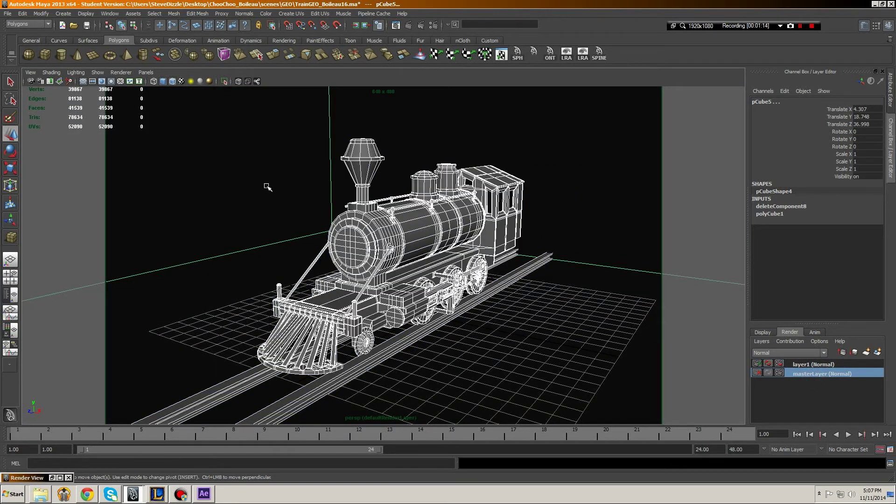
pyautogui.click(22, 13)
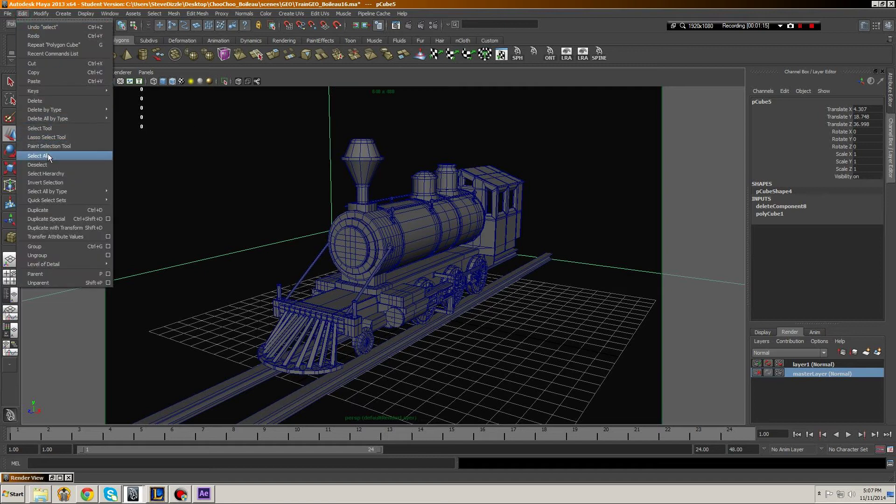
pyautogui.click(38, 156)
pyautogui.click(798, 365)
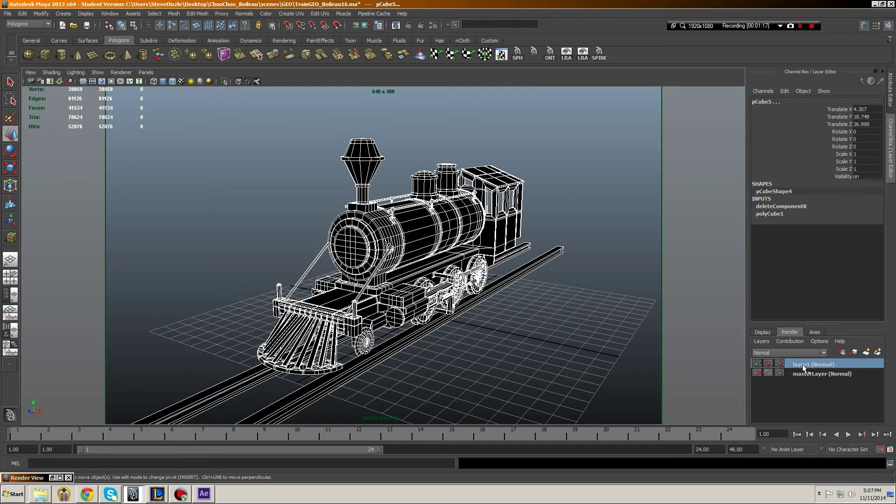
pyautogui.rightClick(799, 366)
pyautogui.click(818, 379)
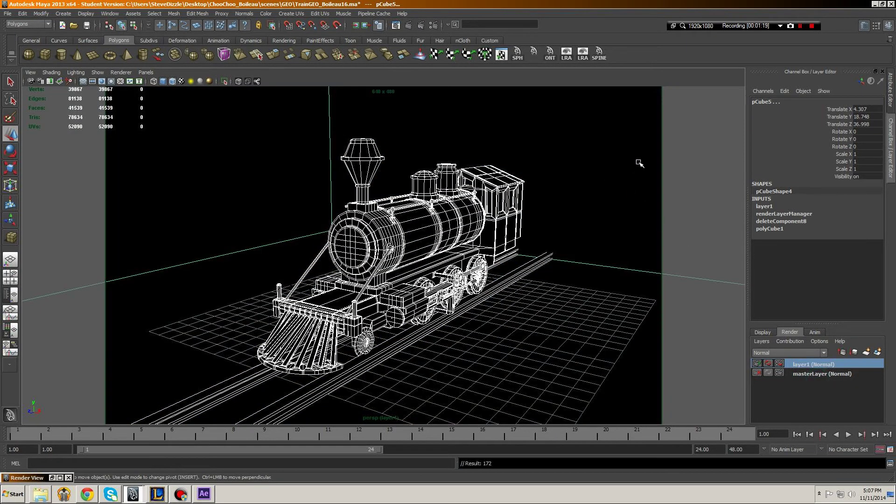
# Open the attributes of the ambient occlusion node used by layer1 and set its Samples to 16
pyautogui.click(581, 166)
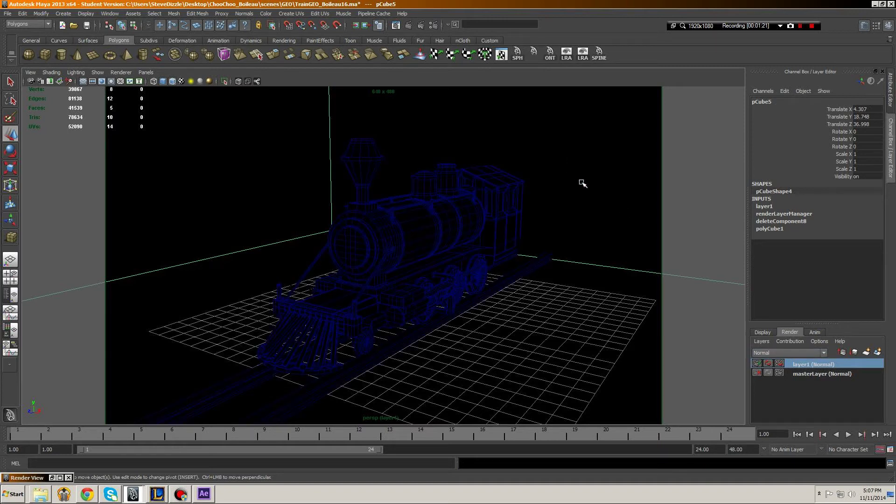
pyautogui.keyDown('alt'); pyautogui.moveTo(536, 152); pyautogui.dragTo(546, 160, button='right'); pyautogui.keyUp('alt')
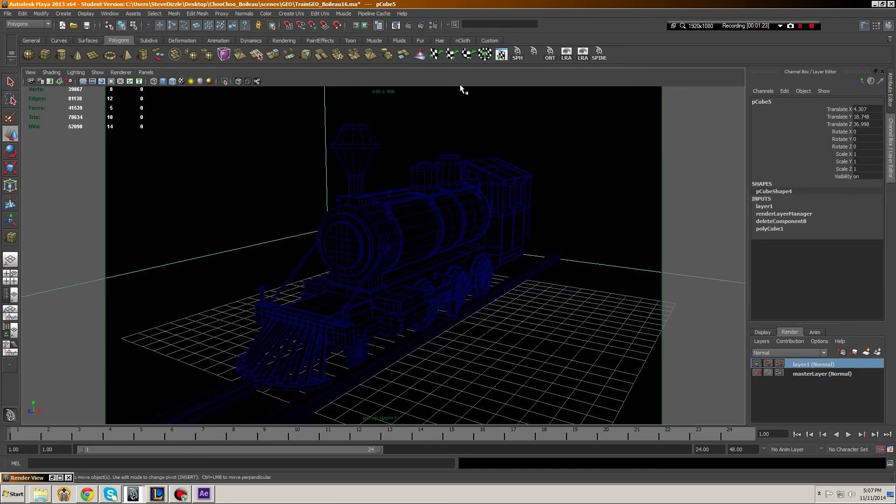
pyautogui.moveTo(480, 102); pyautogui.dragTo(471, 227, button='right')
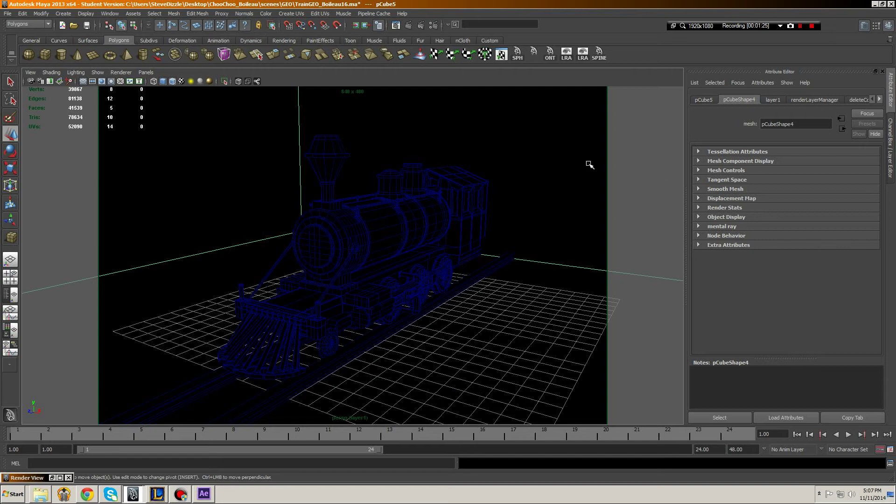
pyautogui.moveTo(524, 145); pyautogui.dragTo(526, 266, button='right')
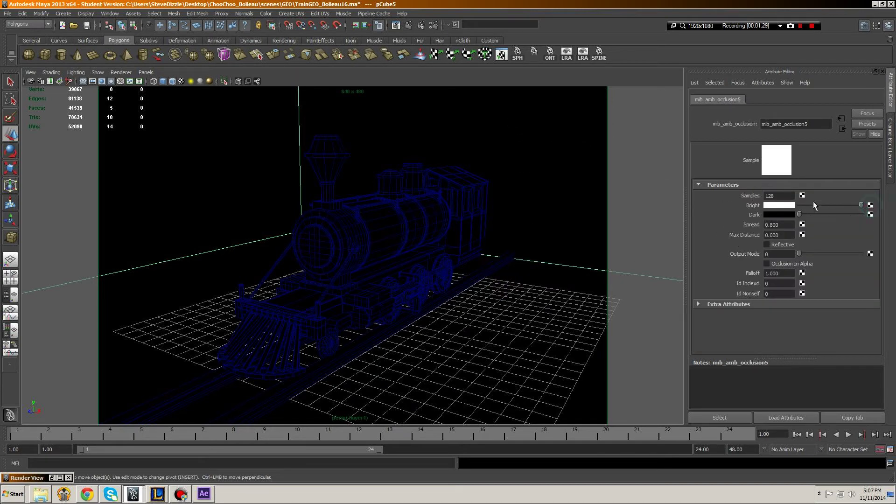
pyautogui.click(779, 196)
# Render layer1 with the enclosing cube, and restore the Render View to a smaller window beside the viewport
pyautogui.scroll(3, 477, 154)
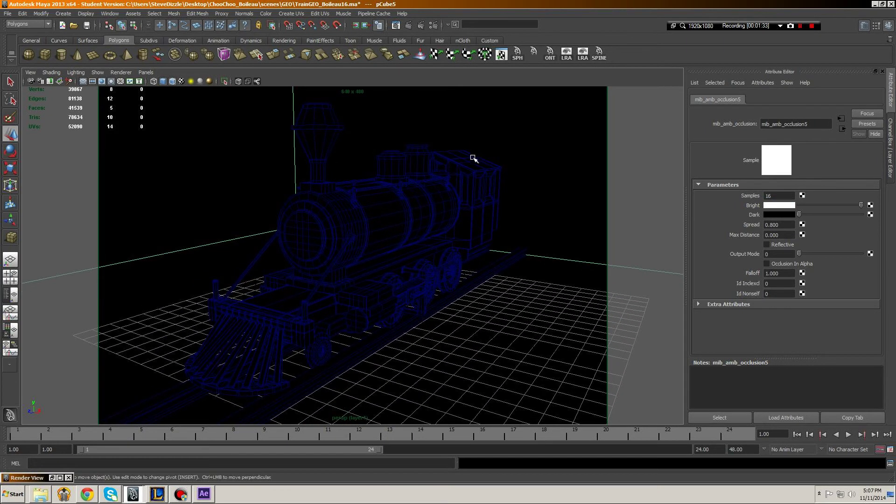
pyautogui.click(408, 25)
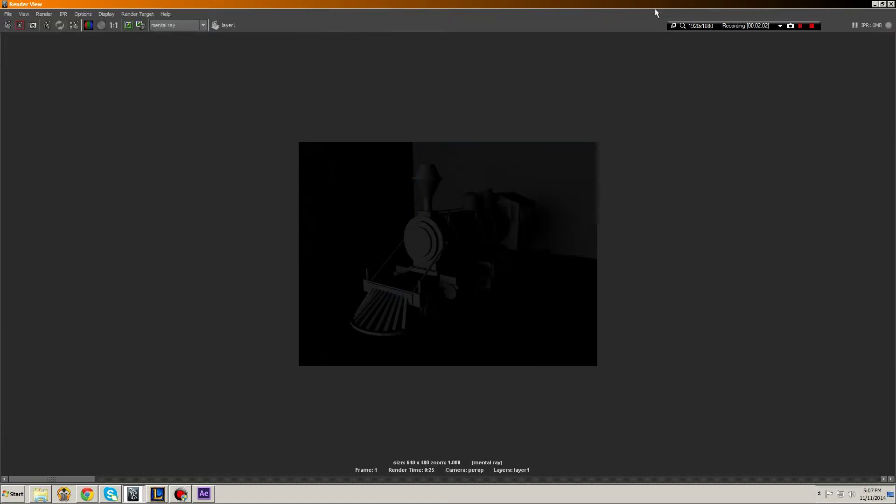
pyautogui.doubleClick(654, 9)
pyautogui.moveTo(779, 55); pyautogui.dragTo(821, 85)
# Examine the train inside the cube from other angles, with its boiler body selected, alongside the new render
pyautogui.keyDown('alt'); pyautogui.moveTo(380, 160); pyautogui.dragTo(303, 233); pyautogui.keyUp('alt')
pyautogui.keyDown('alt'); pyautogui.moveTo(317, 199); pyautogui.dragTo(336, 254, button='right'); pyautogui.keyUp('alt')
pyautogui.click(336, 254)
pyautogui.keyDown('alt'); pyautogui.moveTo(336, 253); pyautogui.dragTo(326, 137); pyautogui.keyUp('alt')
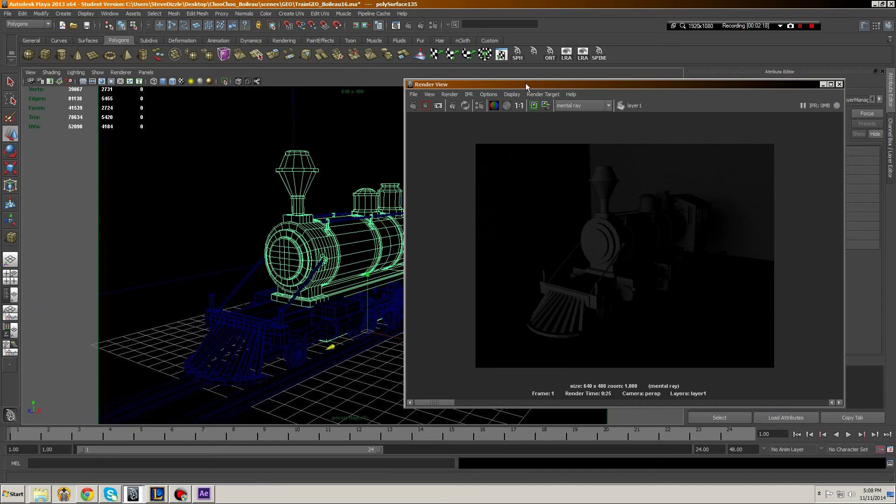
pyautogui.moveTo(526, 83); pyautogui.dragTo(224, 154)
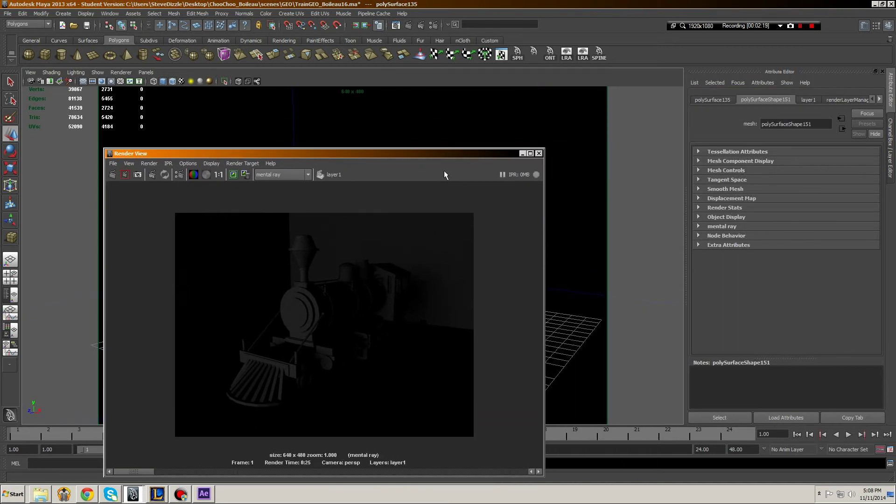
# Open the ambient occlusion node behind the boiler's surface shader and set its Max Distance to 10
pyautogui.click(523, 153)
pyautogui.moveTo(368, 238); pyautogui.dragTo(379, 357, button='right')
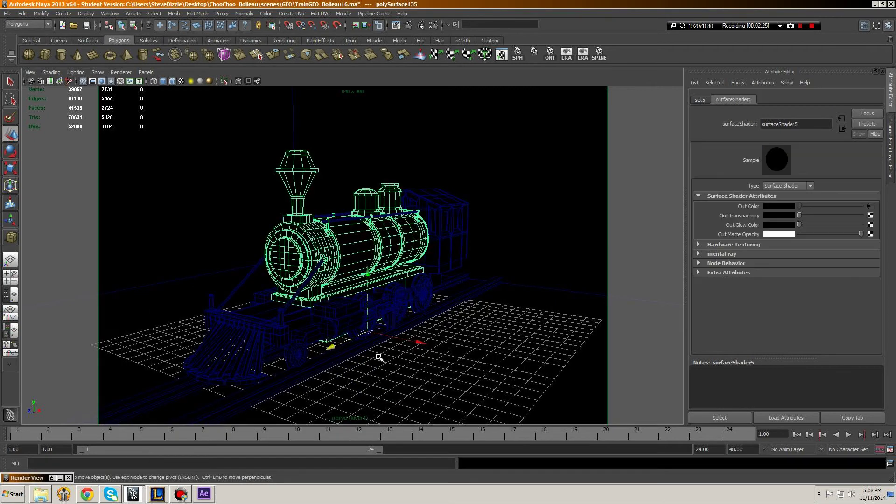
pyautogui.click(870, 208)
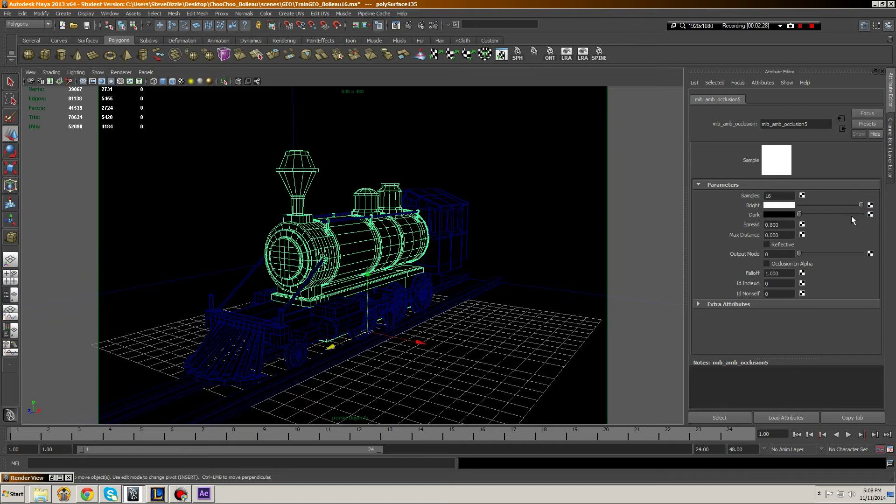
pyautogui.moveTo(793, 236); pyautogui.dragTo(763, 244)
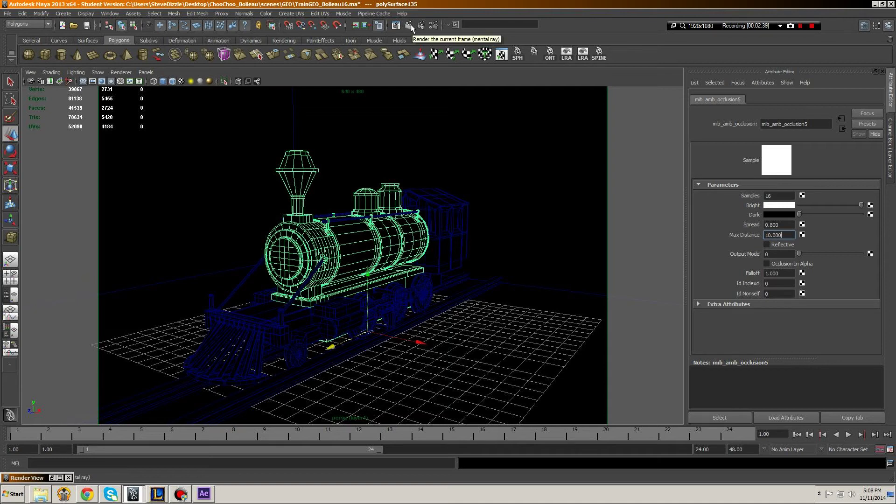
# Render layer1 again in the Render View and move the window clear of the occlusion node's attributes
pyautogui.click(397, 26)
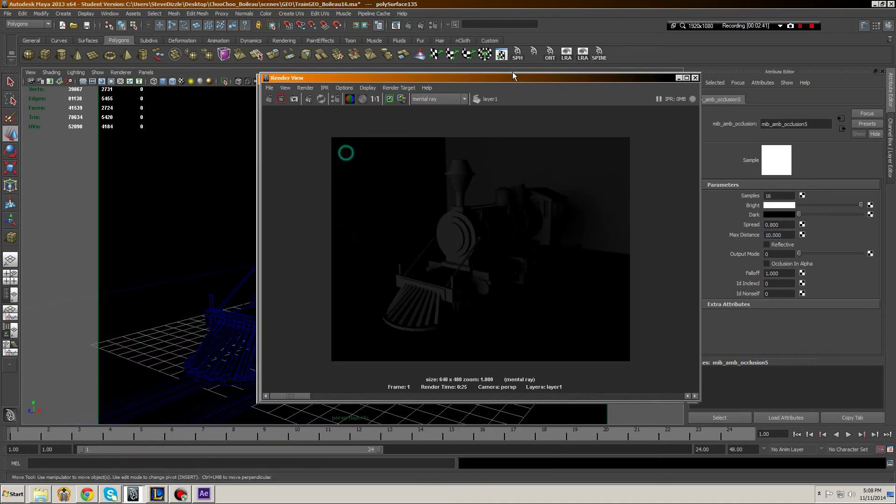
pyautogui.click(436, 73)
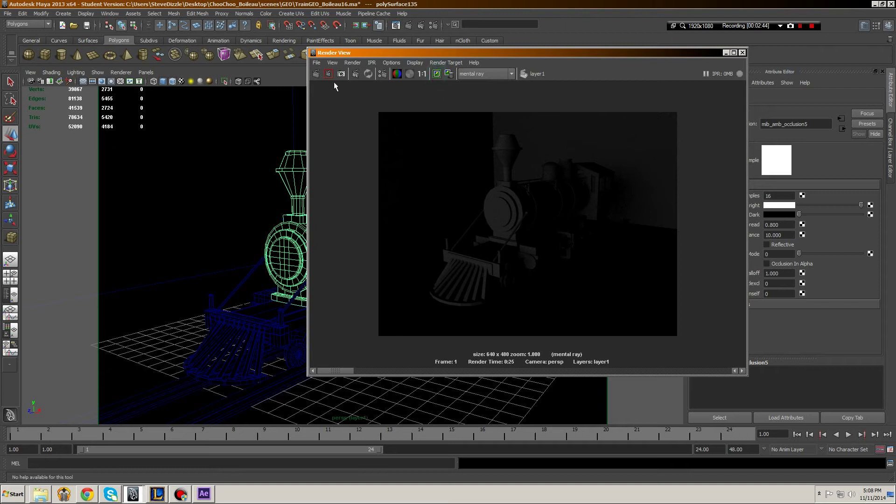
pyautogui.click(317, 73)
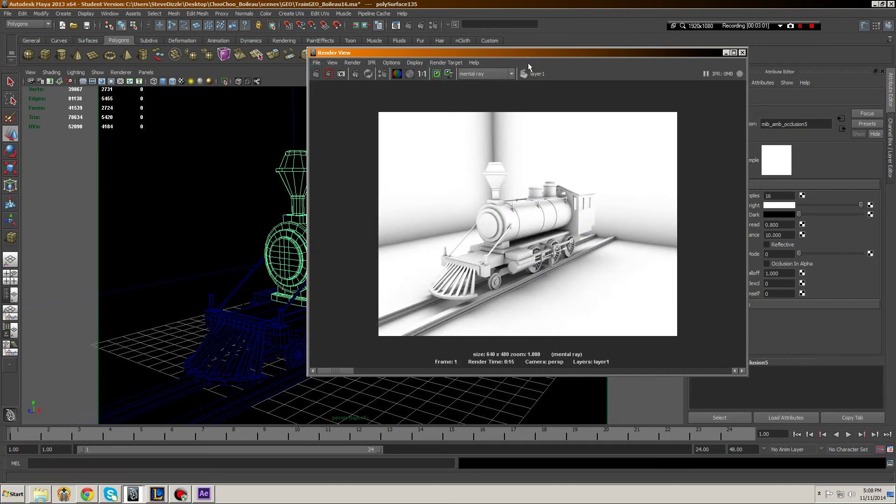
pyautogui.moveTo(528, 52); pyautogui.dragTo(326, 75)
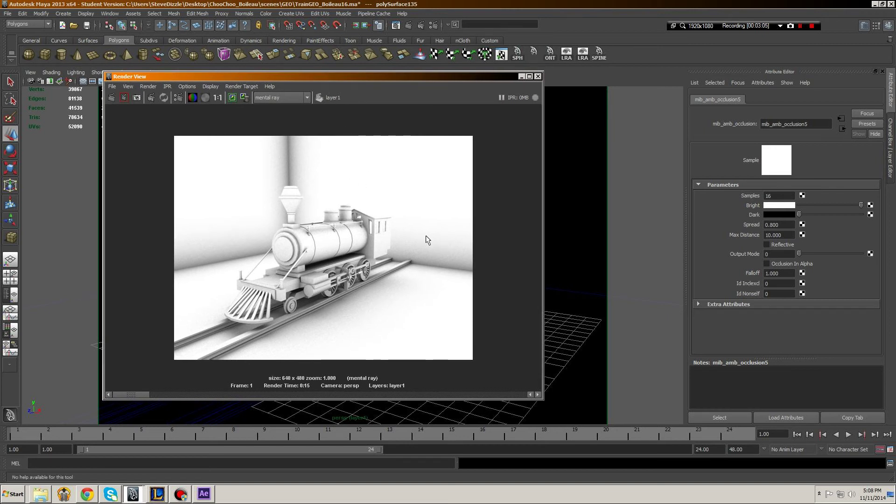
# Set the ambient occlusion node's Max Distance to 50
pyautogui.click(779, 235)
pyautogui.write('50')
pyautogui.press('Return')
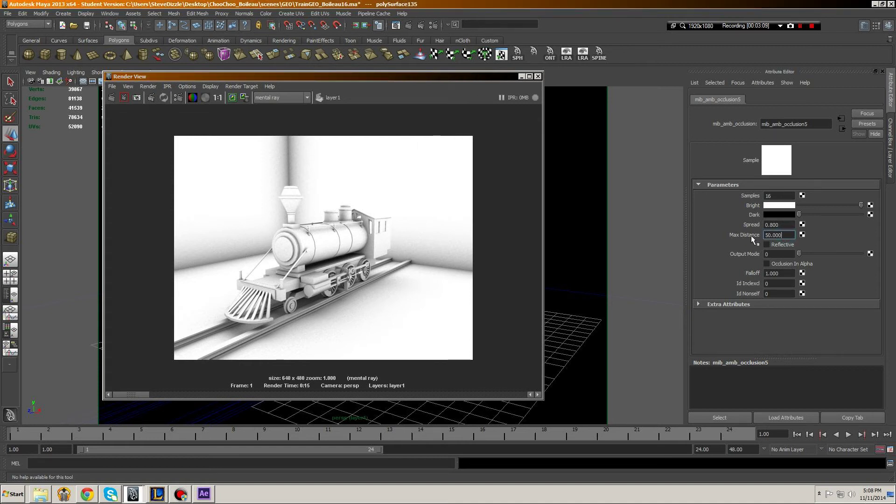
# Keep the current image in the Render View for comparison and render layer1 again
pyautogui.click(239, 107)
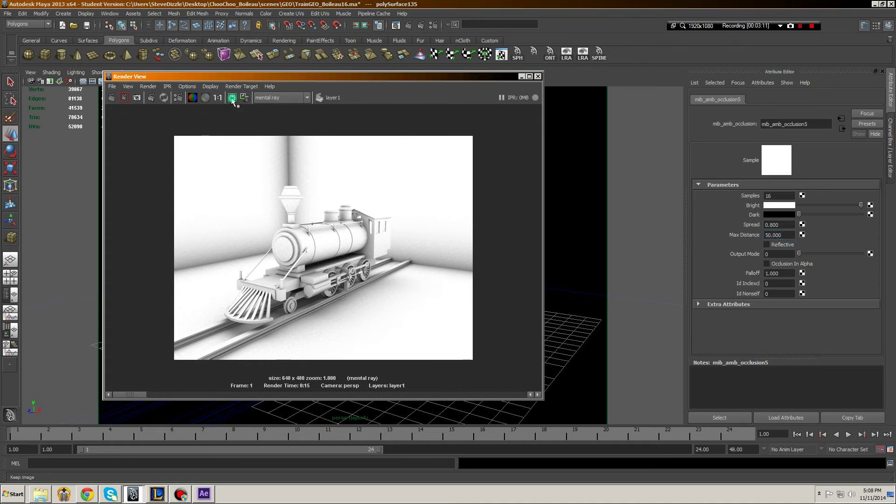
pyautogui.moveTo(142, 394)
pyautogui.mouseDown()
pyautogui.moveTo(204, 395)
pyautogui.moveTo(145, 396)
pyautogui.mouseUp()
pyautogui.click(778, 235)
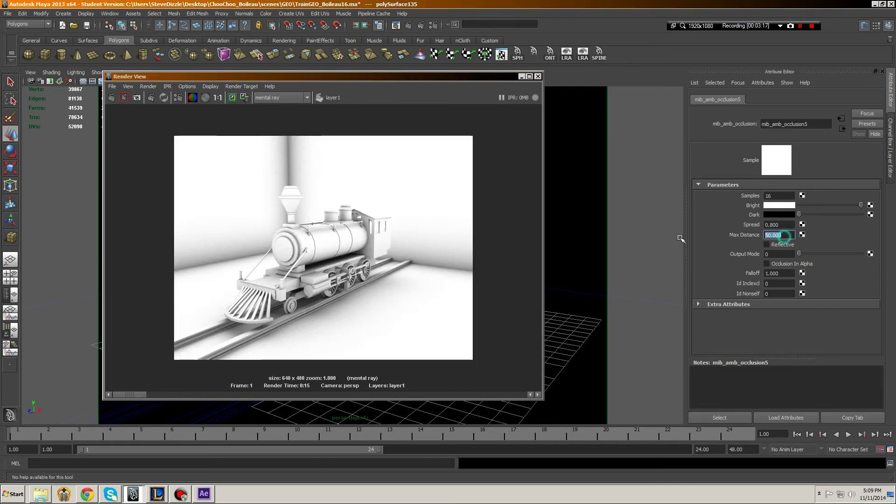
pyautogui.click(117, 97)
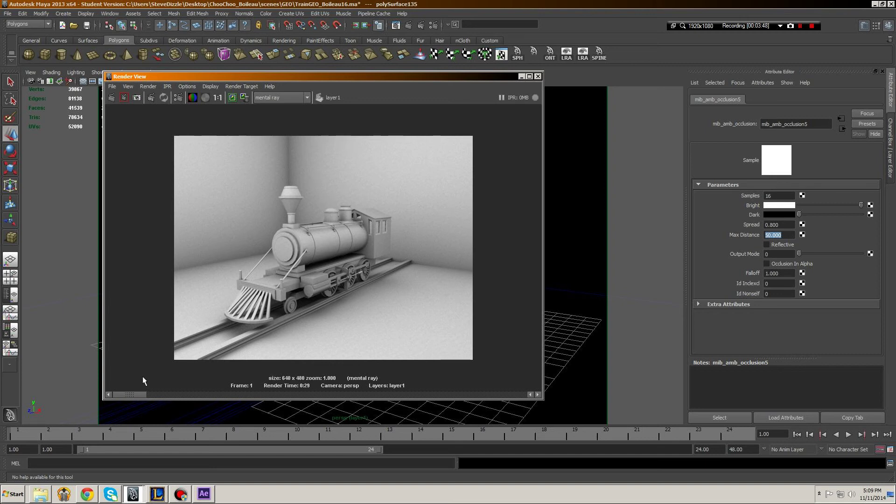
# Set the ambient occlusion node's Max Distance to 100 and render layer1 again
pyautogui.moveTo(127, 394)
pyautogui.mouseDown()
pyautogui.moveTo(162, 396)
pyautogui.moveTo(123, 395)
pyautogui.moveTo(156, 405)
pyautogui.moveTo(149, 407)
pyautogui.moveTo(156, 394)
pyautogui.moveTo(125, 394)
pyautogui.mouseUp()
pyautogui.write('100')
pyautogui.press('Return')
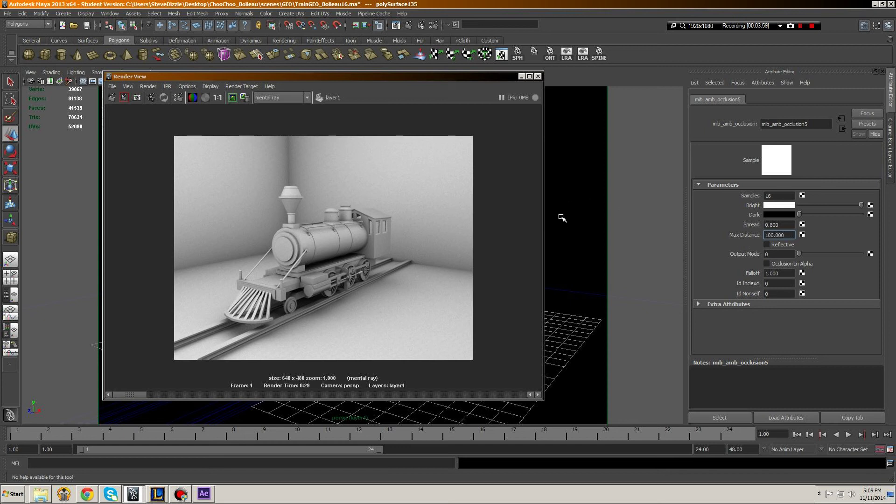
pyautogui.click(111, 98)
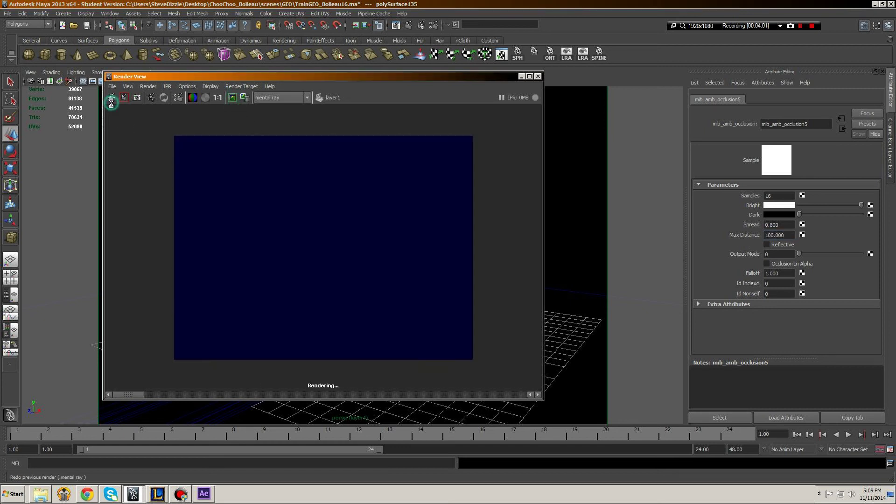